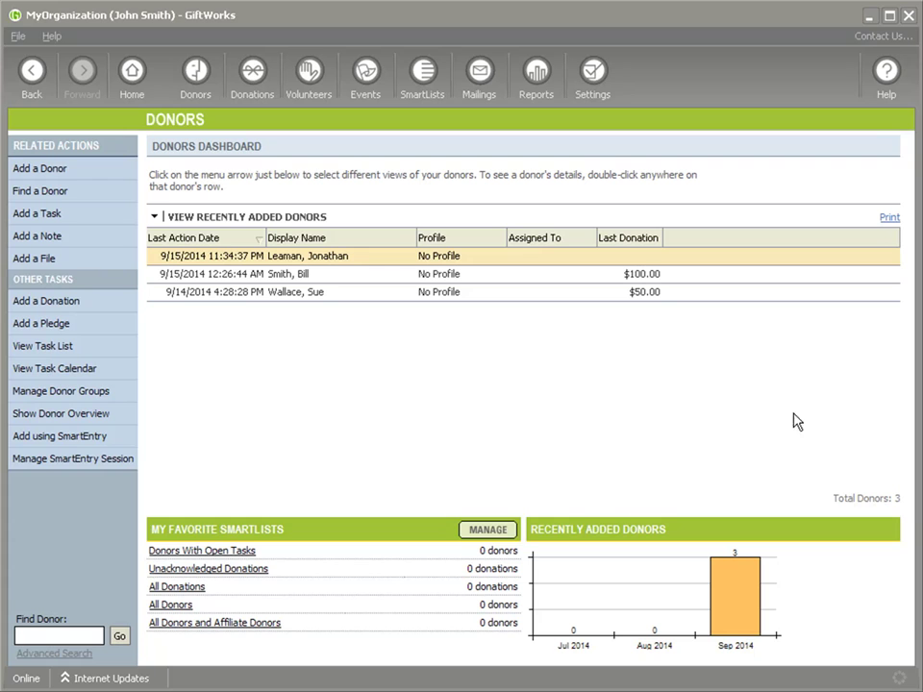
Open the most recently added donor's record and review the membership summary and active membership
double_click(354, 257)
click(547, 245)
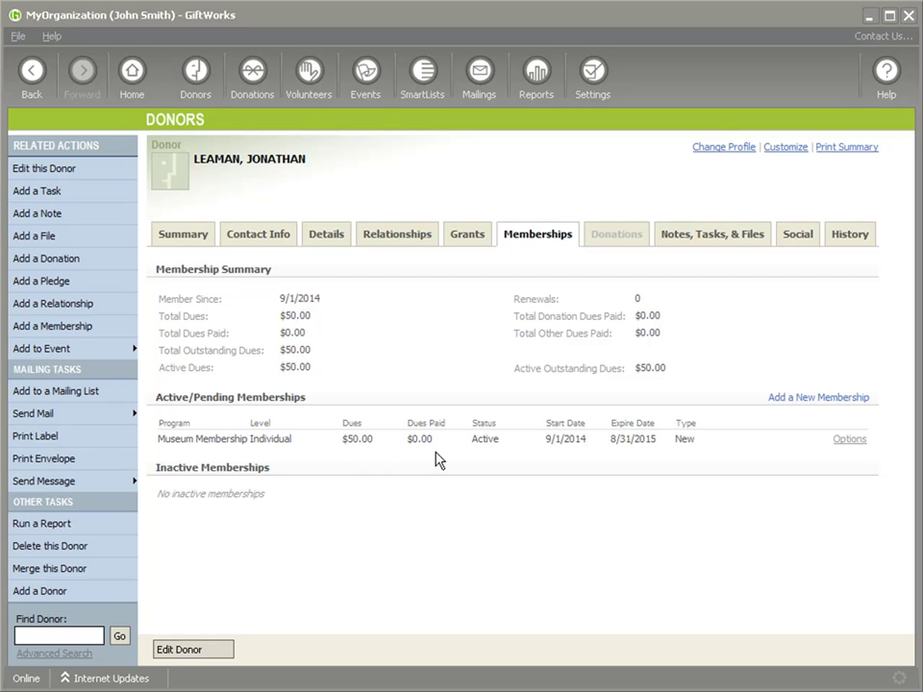
double_click(551, 438)
Return to the donors dashboard and check the memberships of the other two recently added donors
click(193, 86)
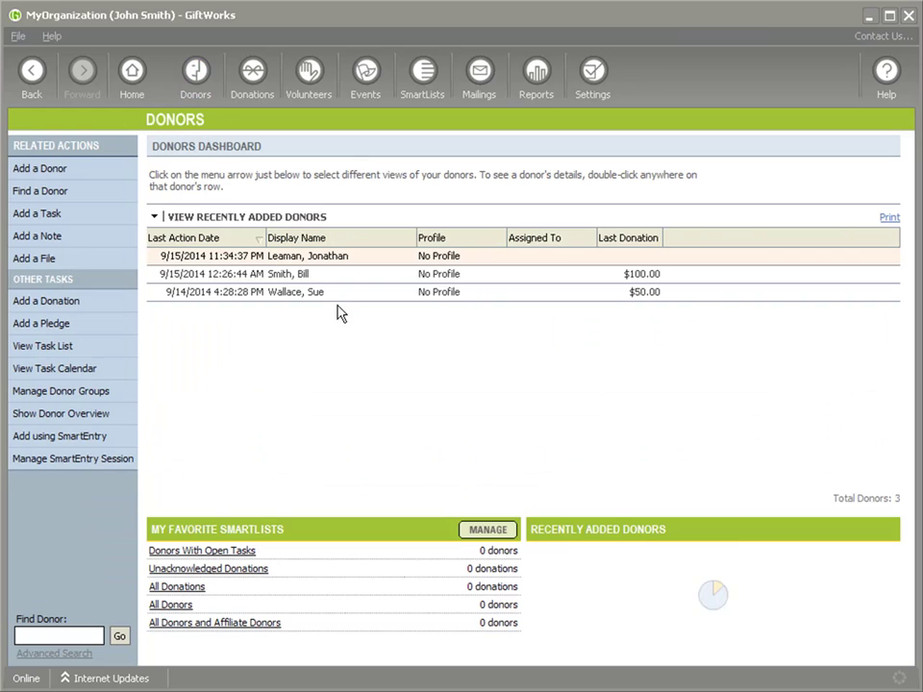
double_click(316, 297)
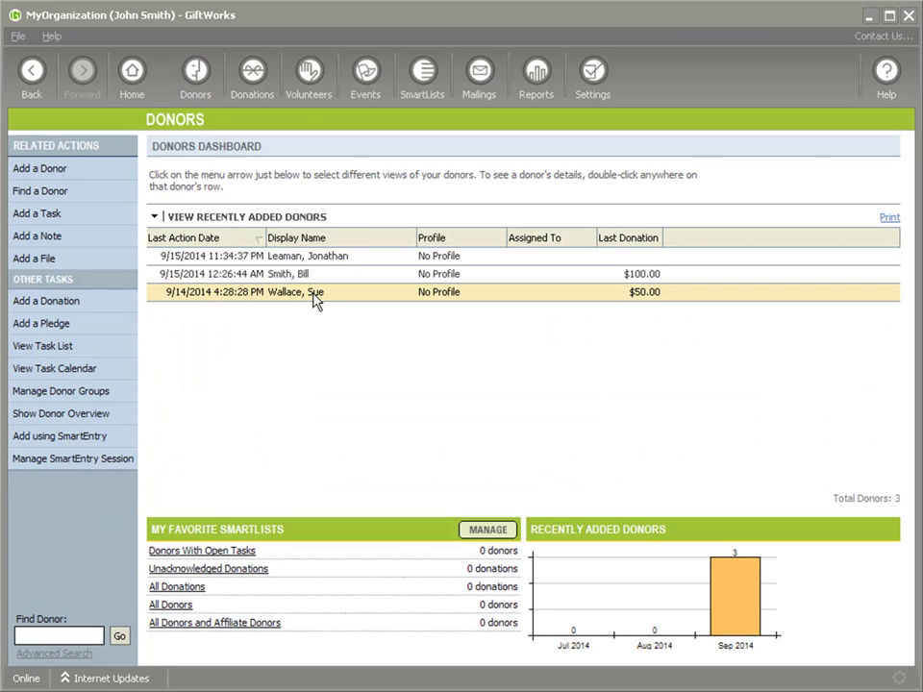
click(531, 240)
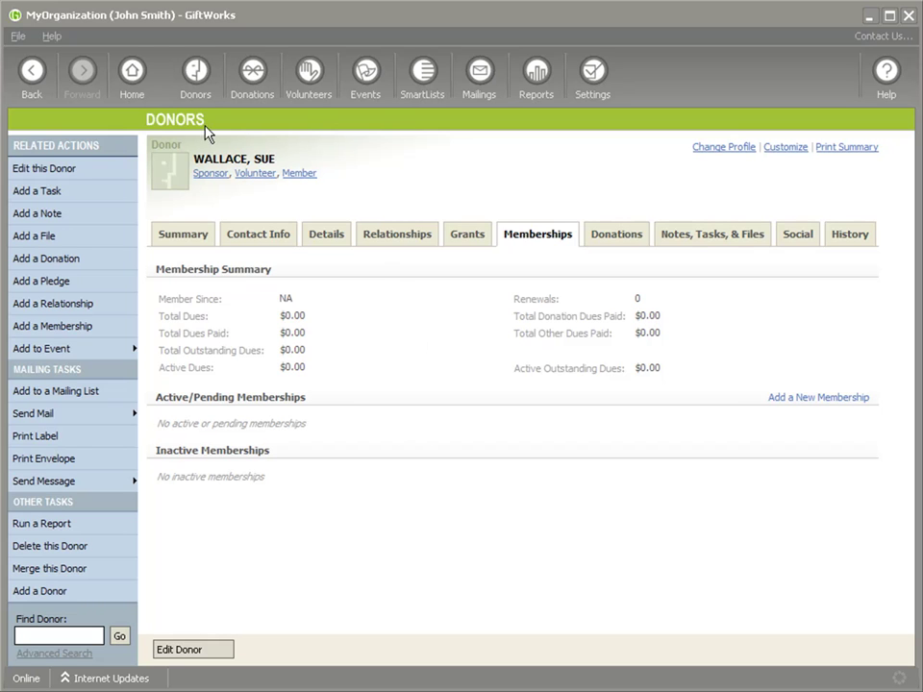
click(299, 277)
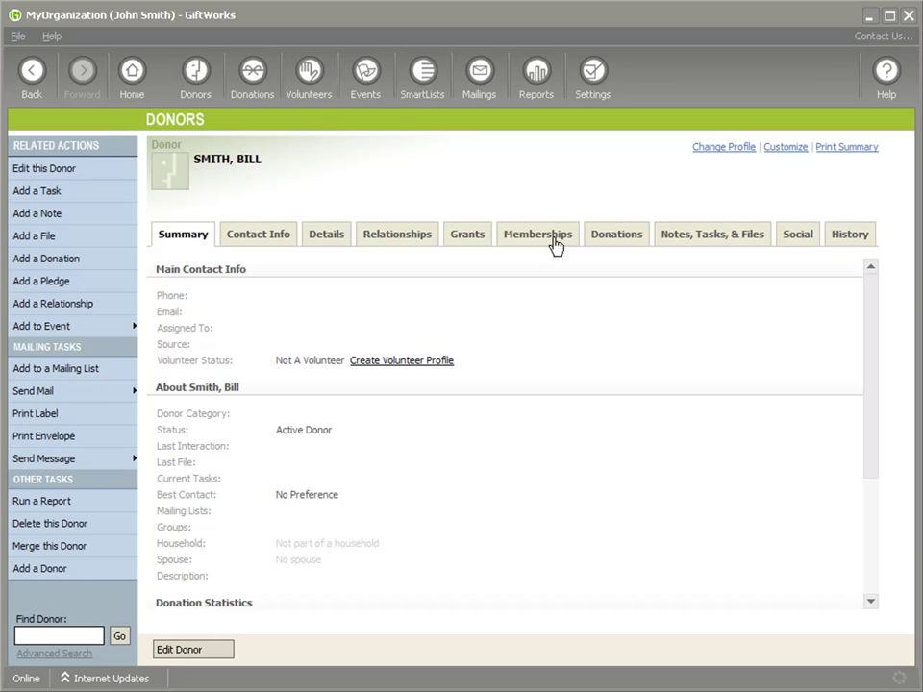
click(556, 245)
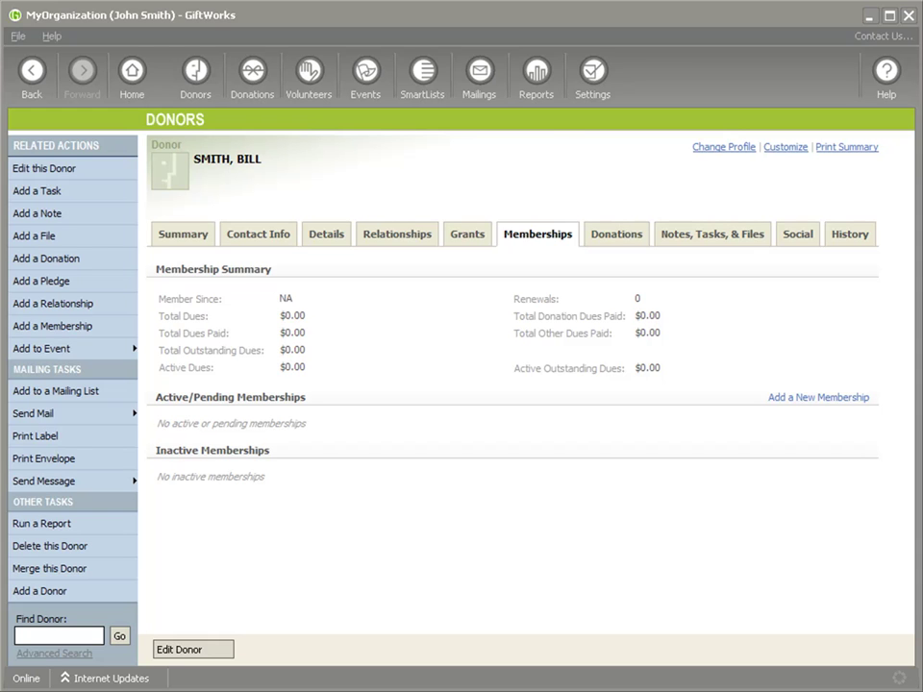
Switch to Membership_Import.xlsx in Excel and examine the column headings and the members' name columns
key(alt+Tab)
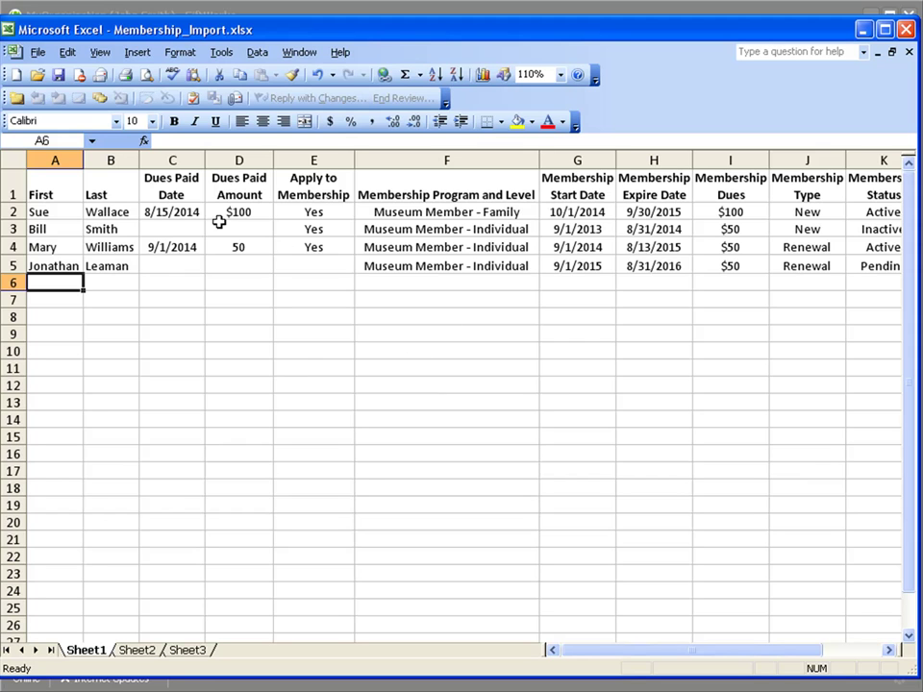
drag(72, 186, 833, 192)
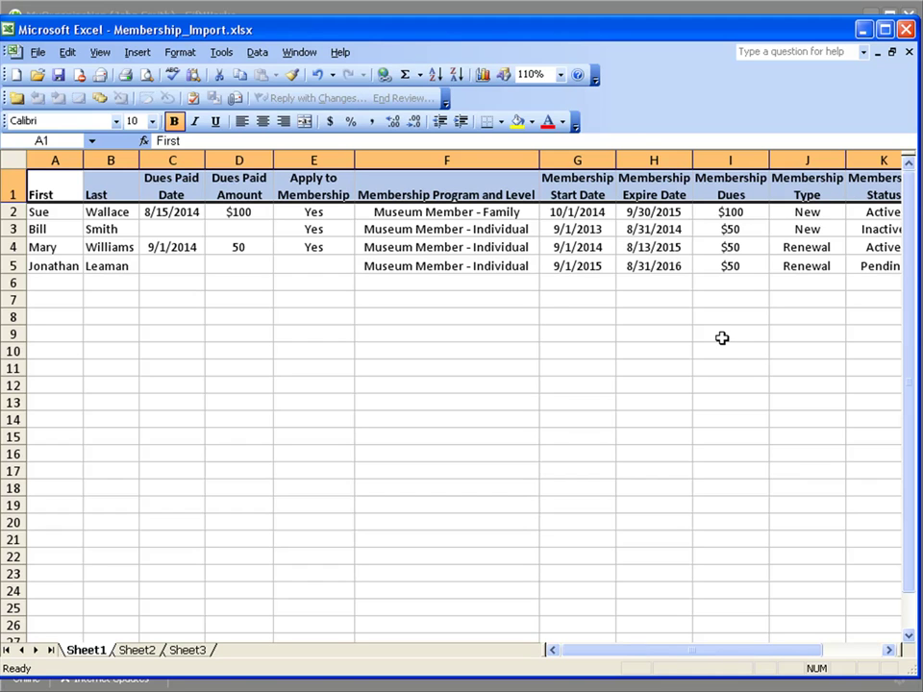
drag(57, 214, 68, 267)
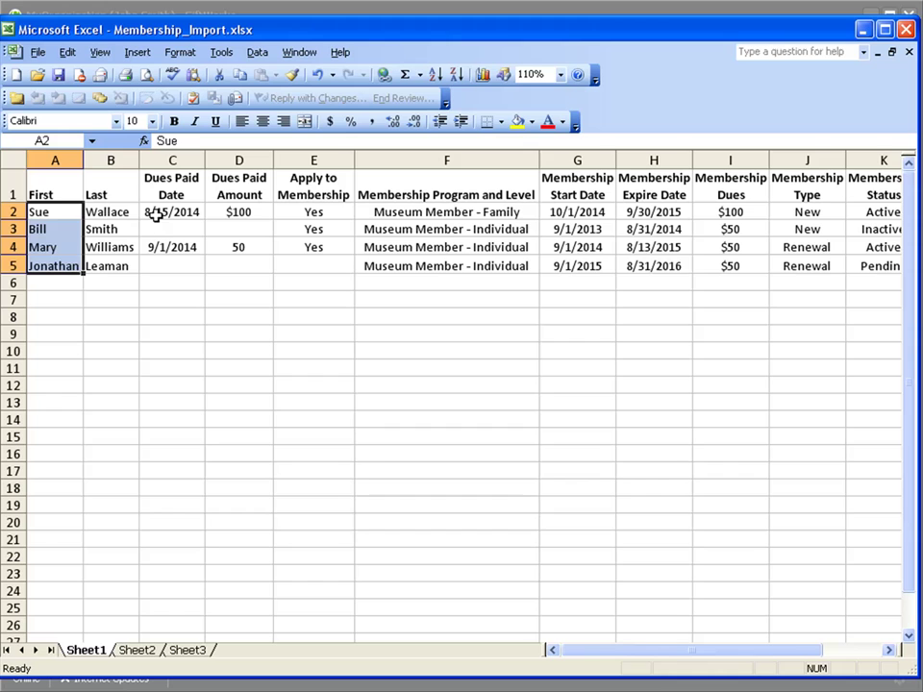
click(79, 213)
click(89, 213)
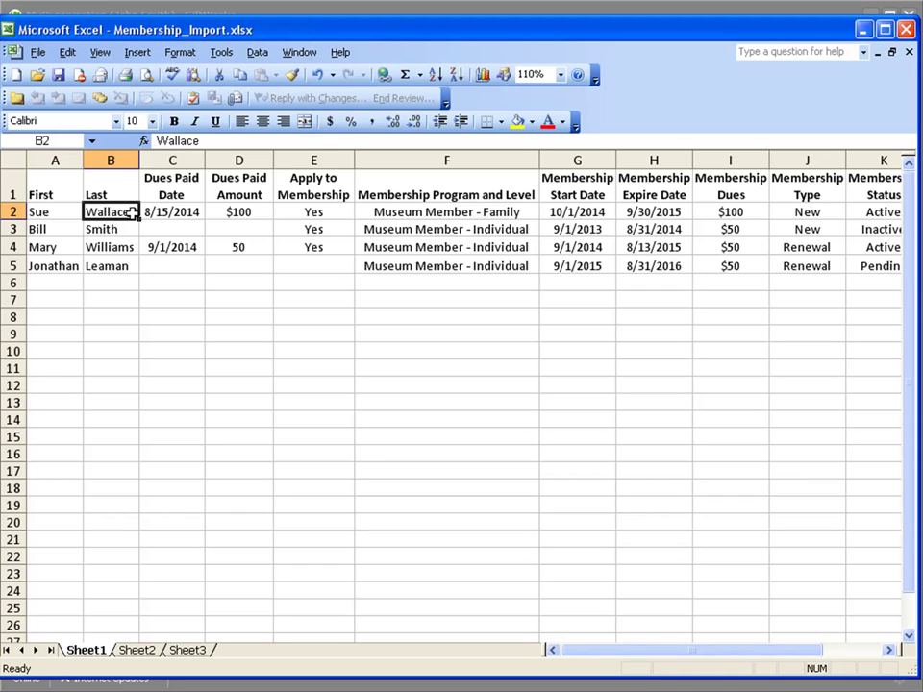
Examine the first member's name, dues paid date, dues paid amount and Apply to Membership values in row 2
click(57, 212)
click(115, 213)
click(182, 215)
click(266, 214)
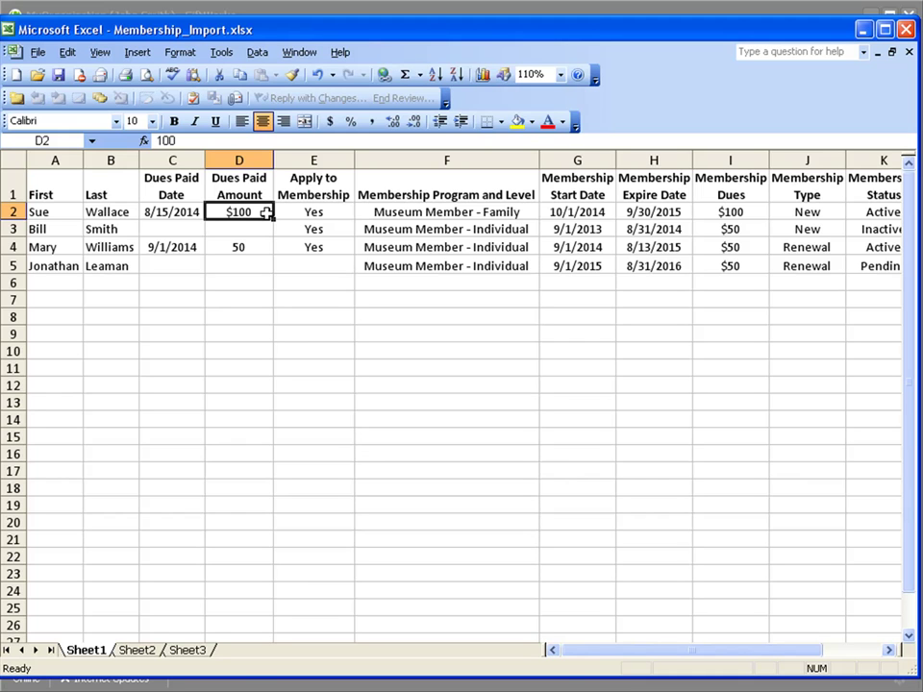
click(183, 210)
click(241, 213)
click(344, 211)
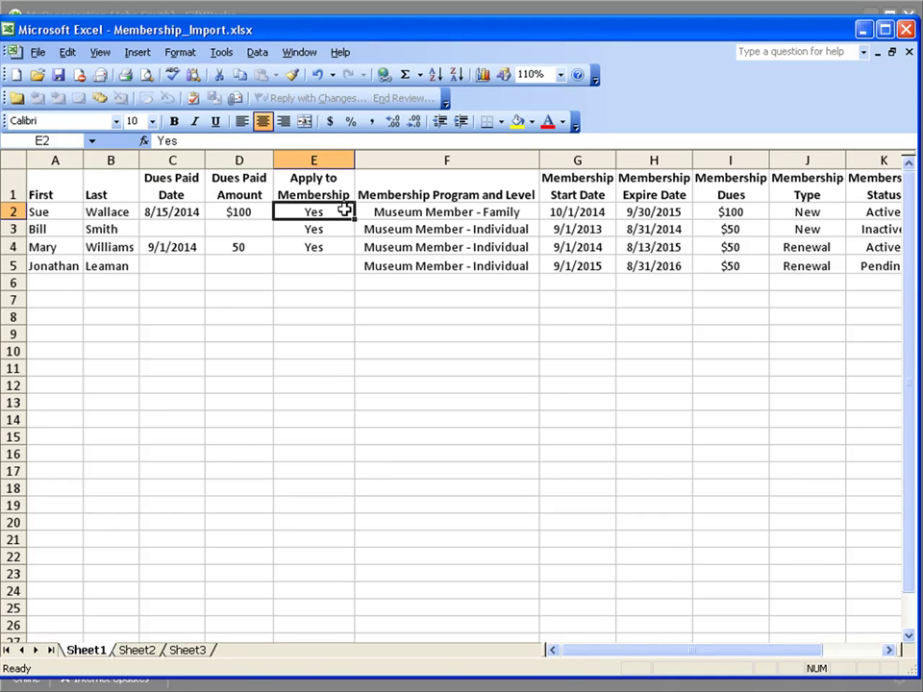
click(243, 210)
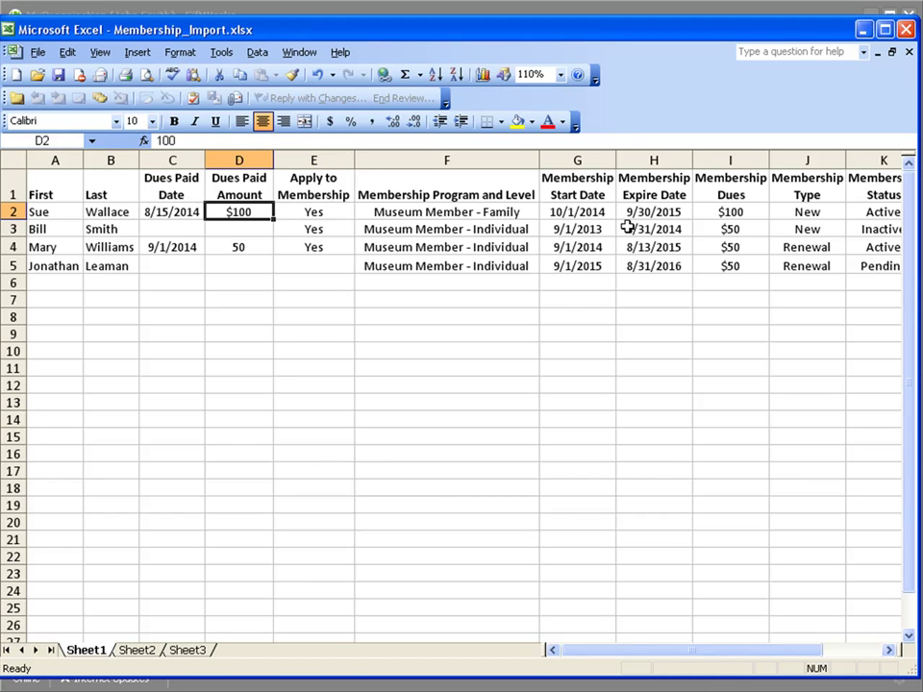
Examine row 2's membership program and level, dates, dues and type, and the statuses in the Membership Status column
click(406, 213)
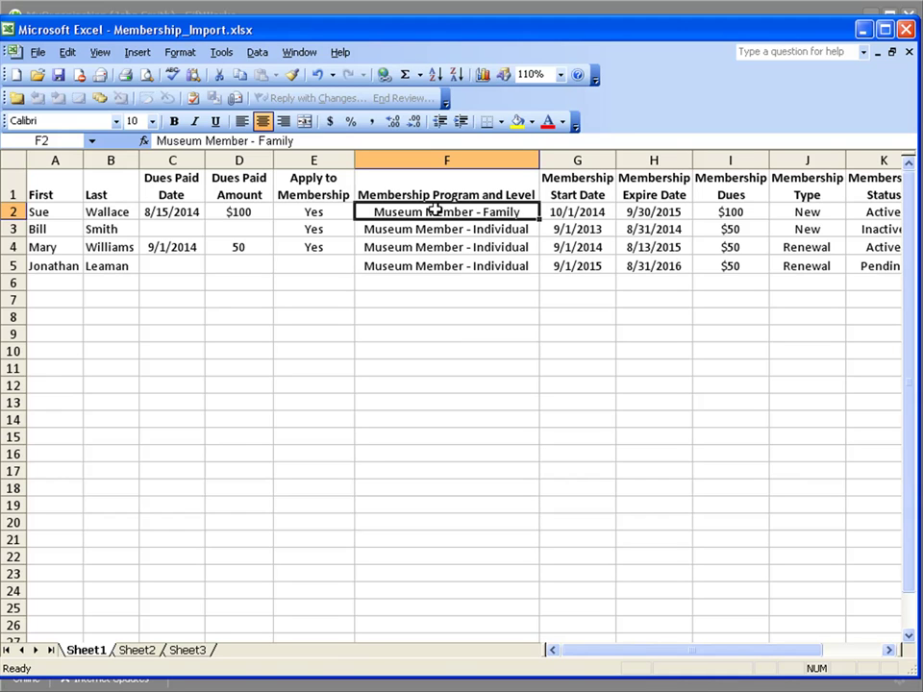
click(653, 213)
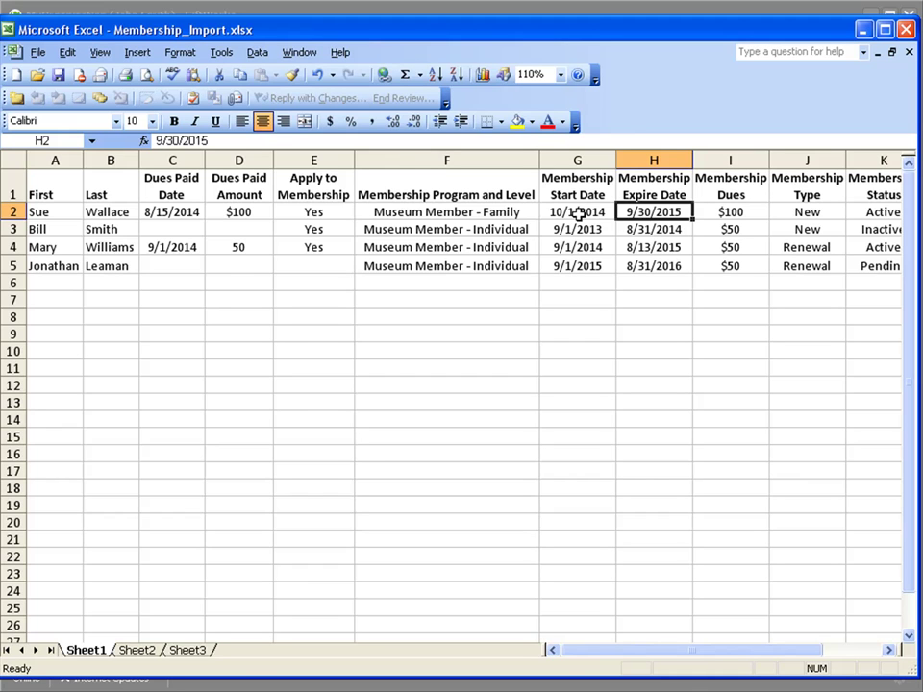
click(733, 212)
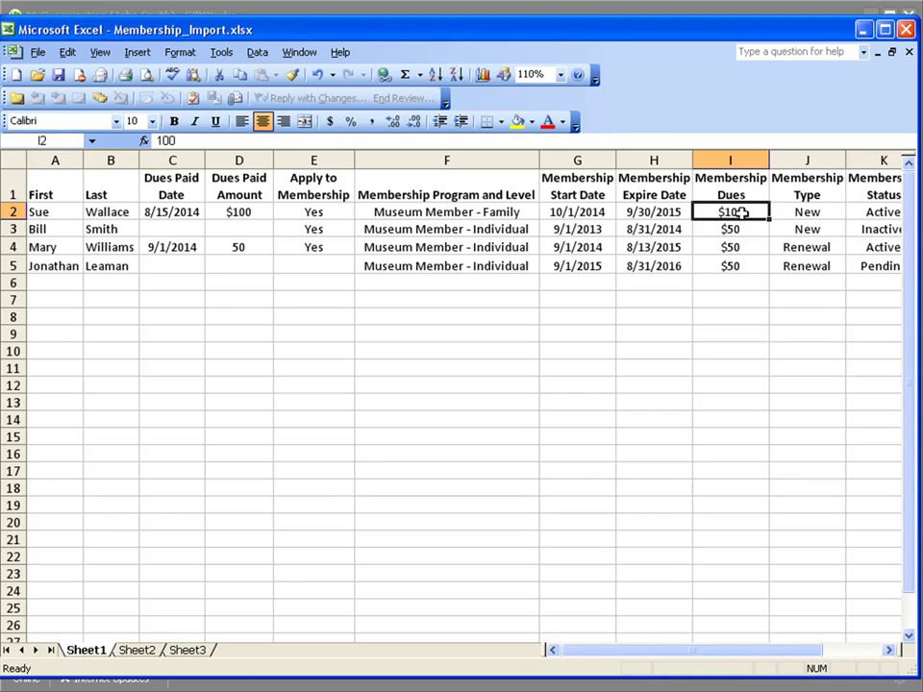
click(808, 212)
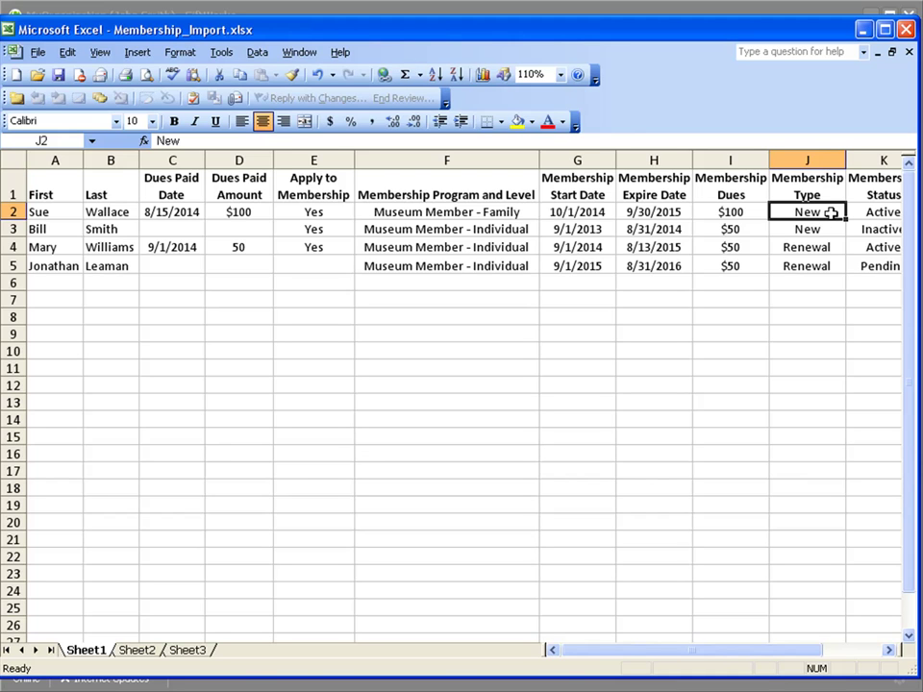
click(882, 210)
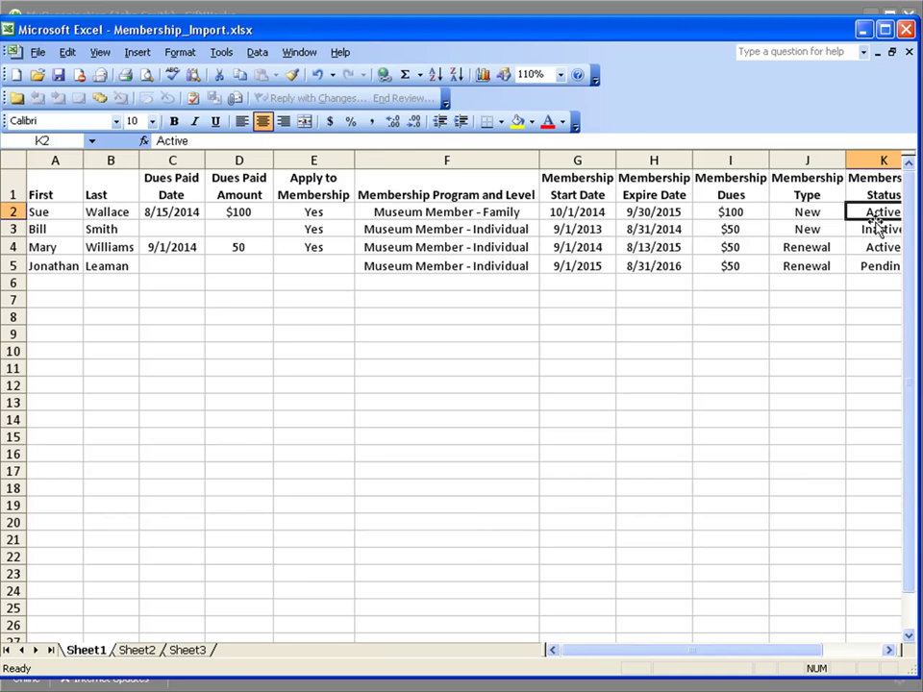
click(877, 266)
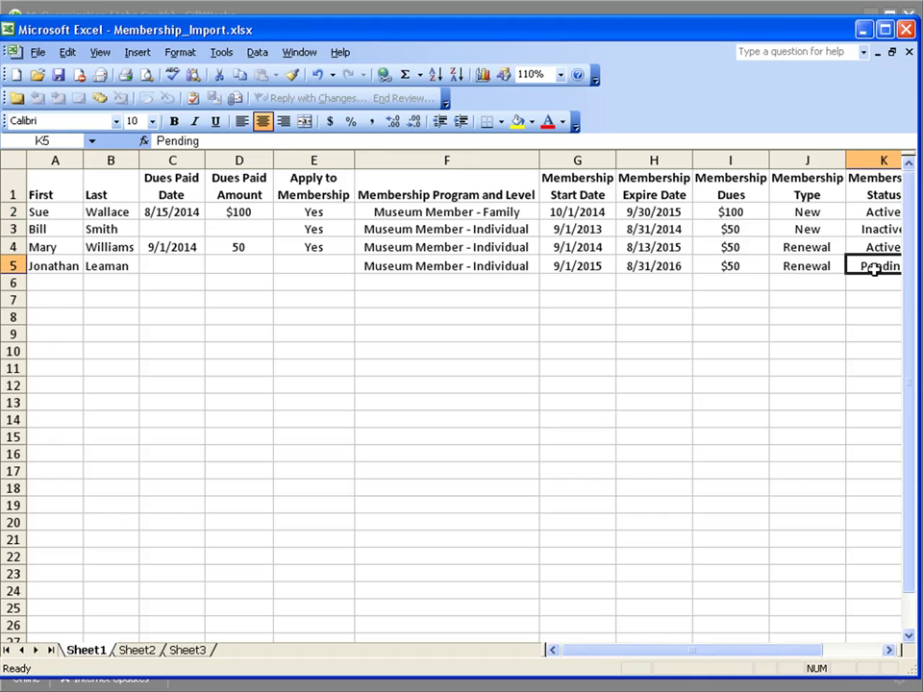
drag(813, 650, 838, 650)
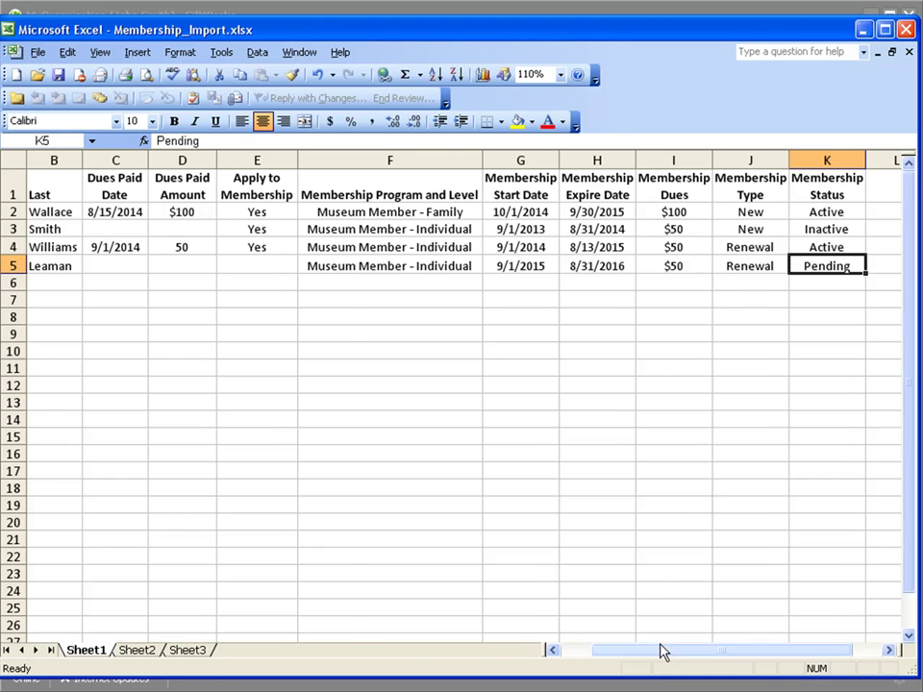
drag(650, 651, 619, 657)
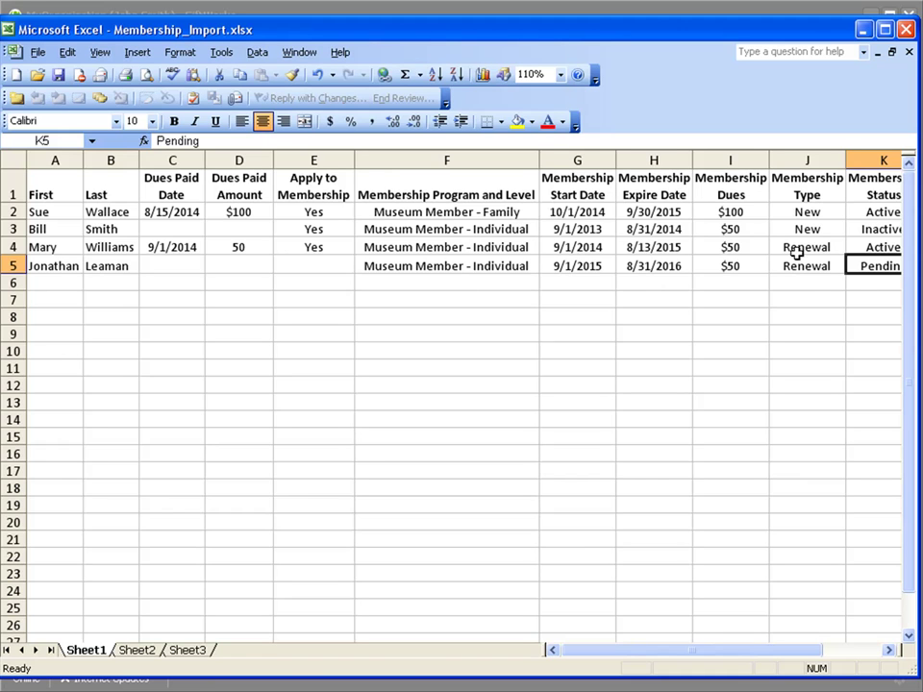
Compare the dues paid cells in rows 3 to 5 and check row 4's membership type and status
click(193, 245)
click(199, 231)
click(216, 230)
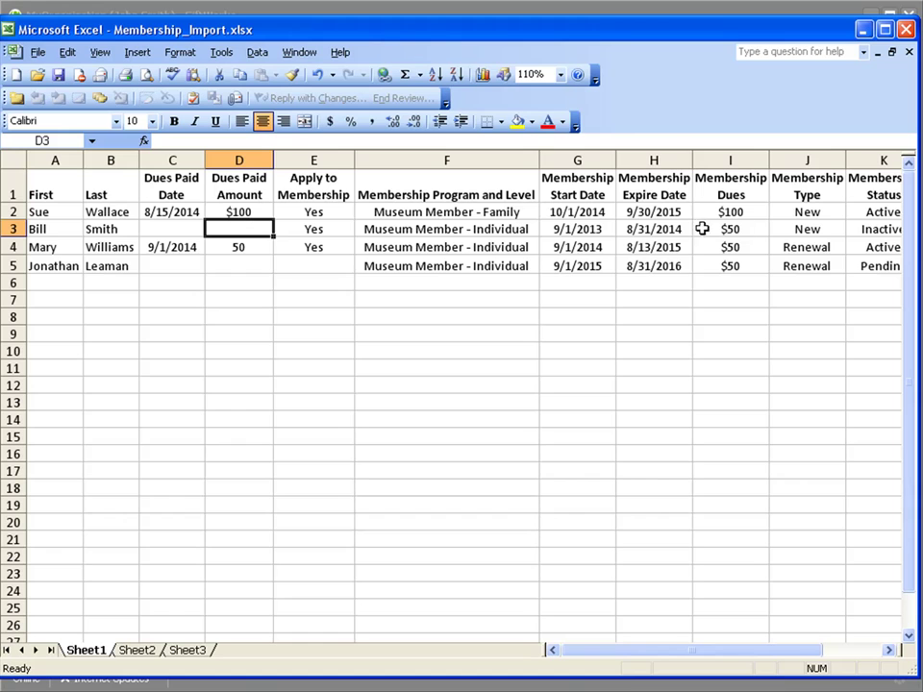
click(181, 265)
key(Tab)
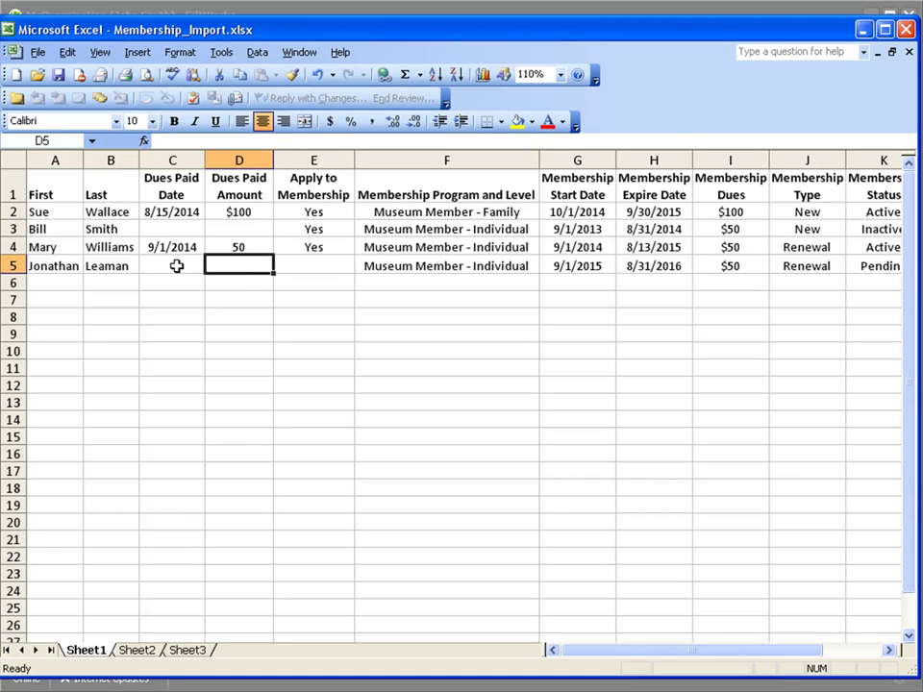
click(814, 251)
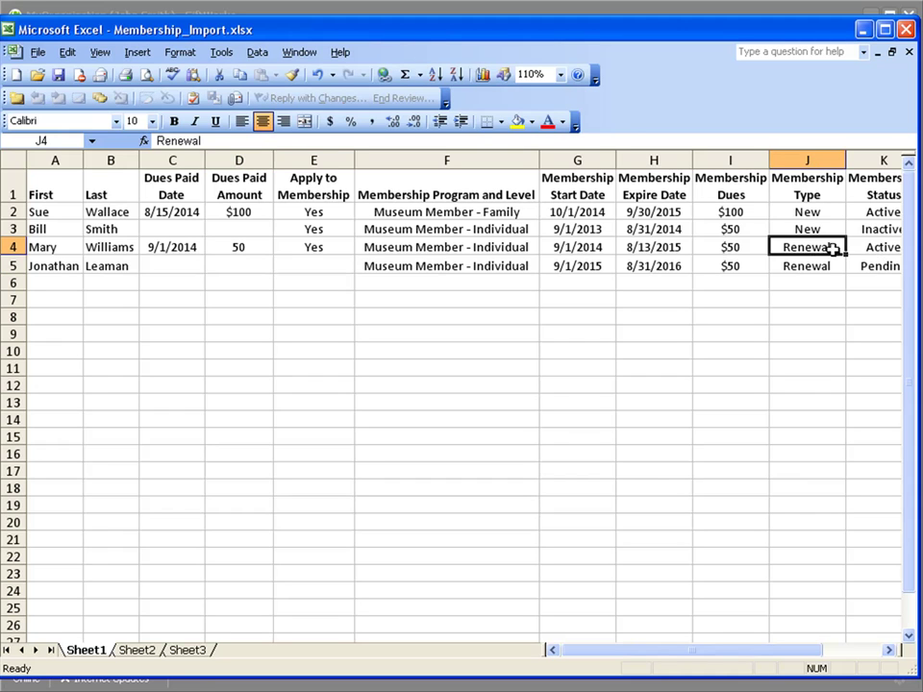
click(879, 247)
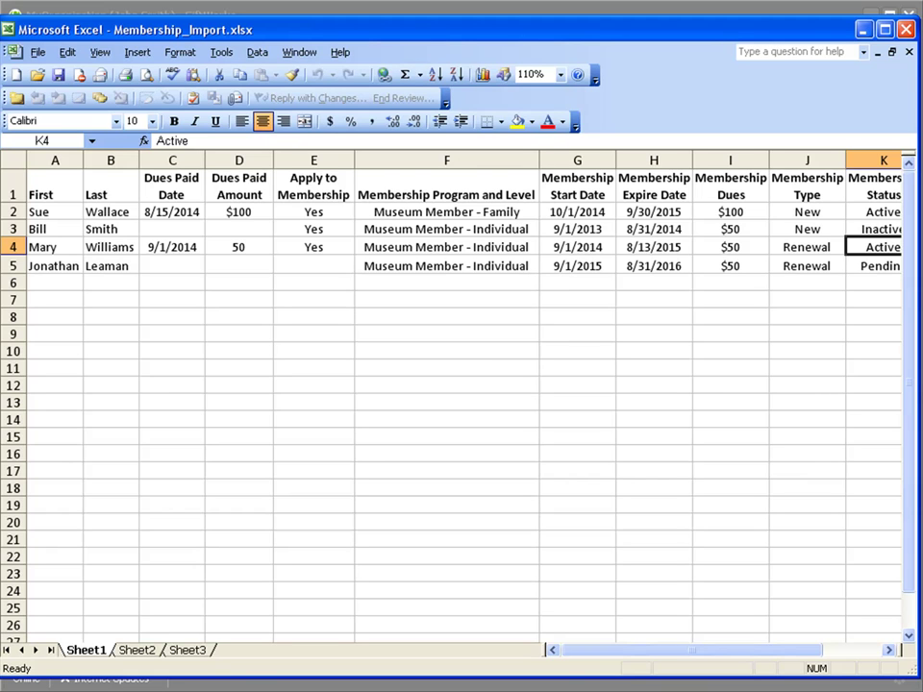
Close the spreadsheet and open Import Data in the GiftWorks data management settings
click(904, 30)
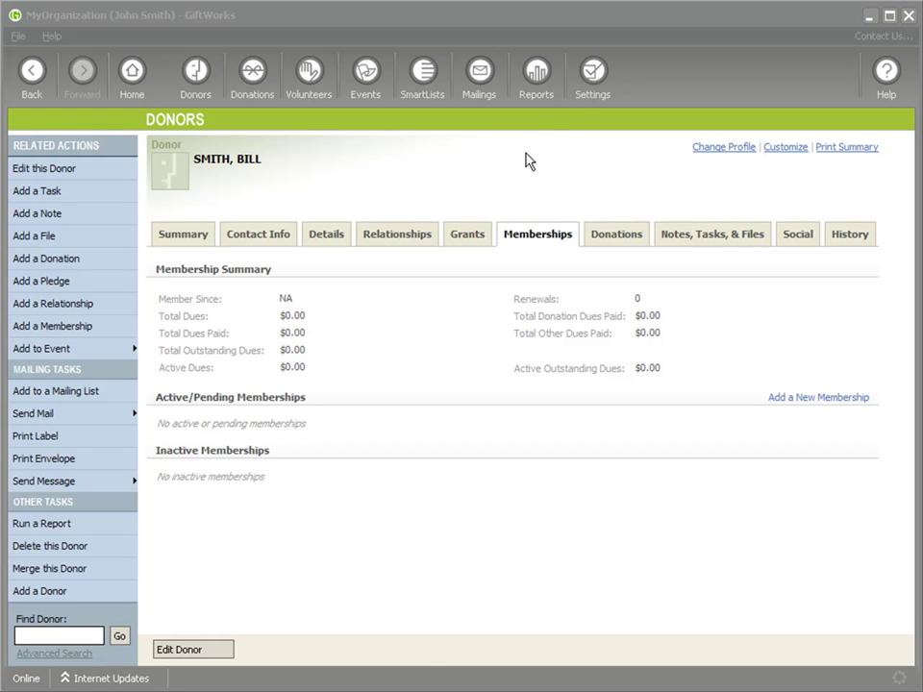
click(594, 73)
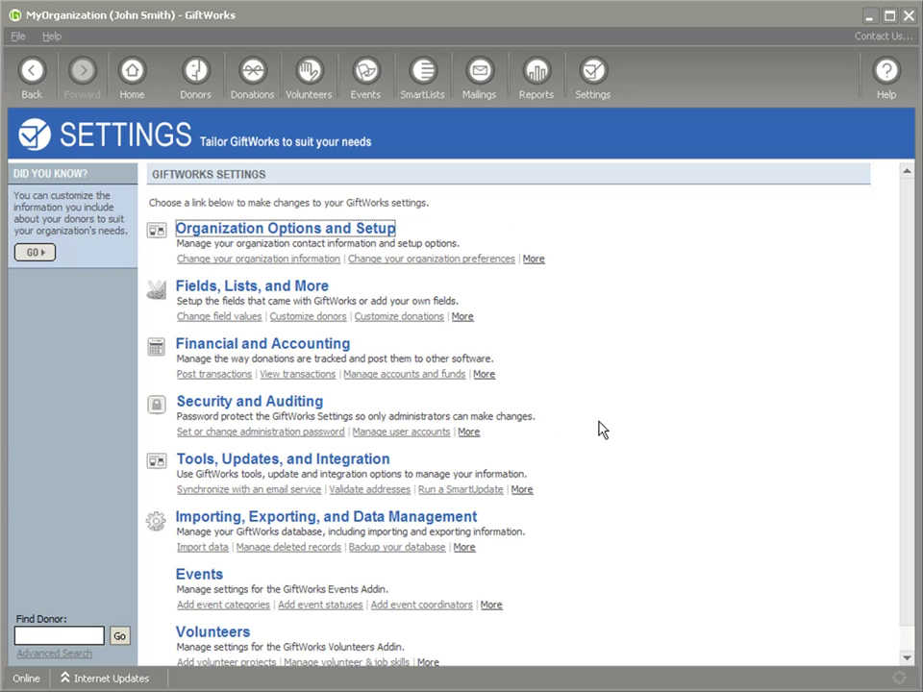
click(263, 523)
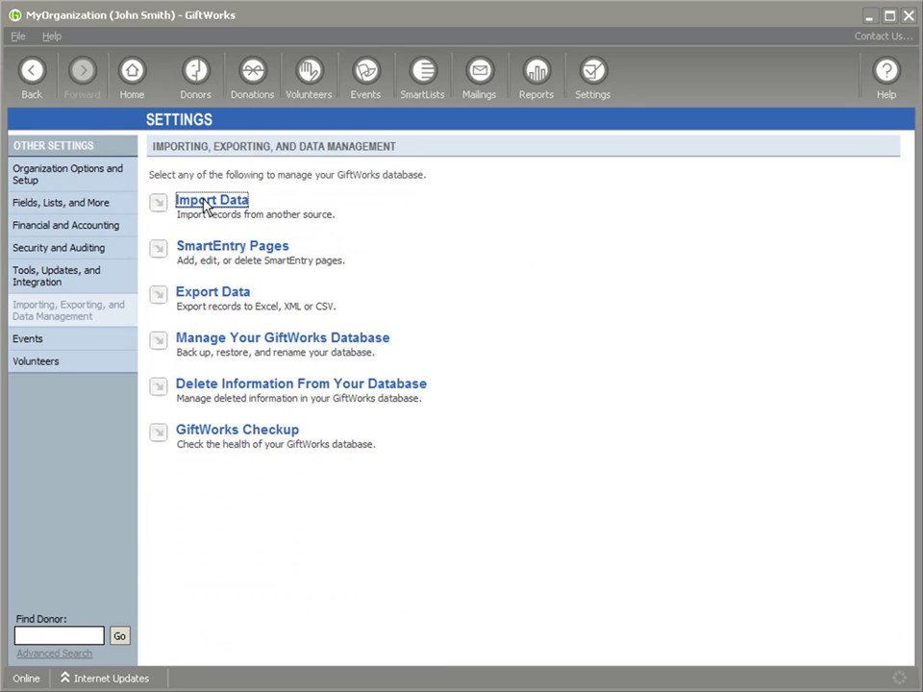
click(211, 203)
click(205, 205)
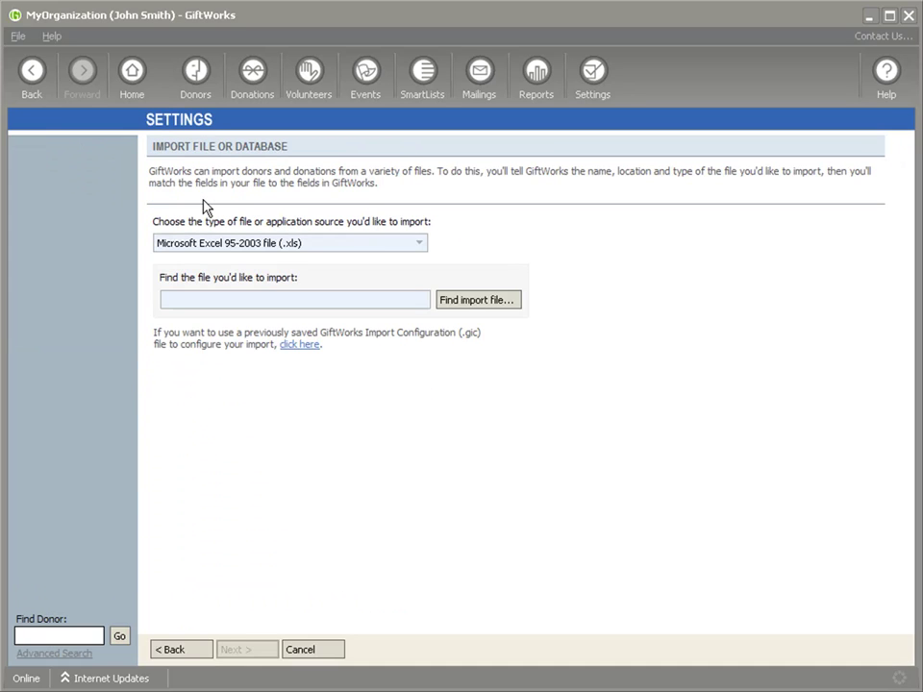
Load Membership_Import.xlsx from the Desktop as a Microsoft Excel 2007-2010 file and accept Sheet1 with column names in the first row
click(422, 244)
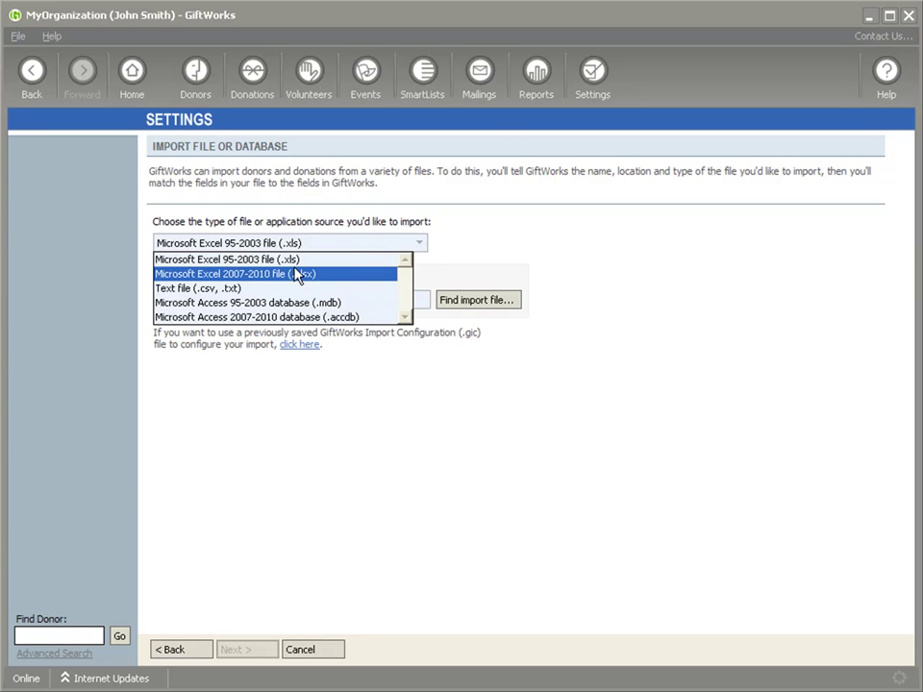
click(299, 272)
click(486, 308)
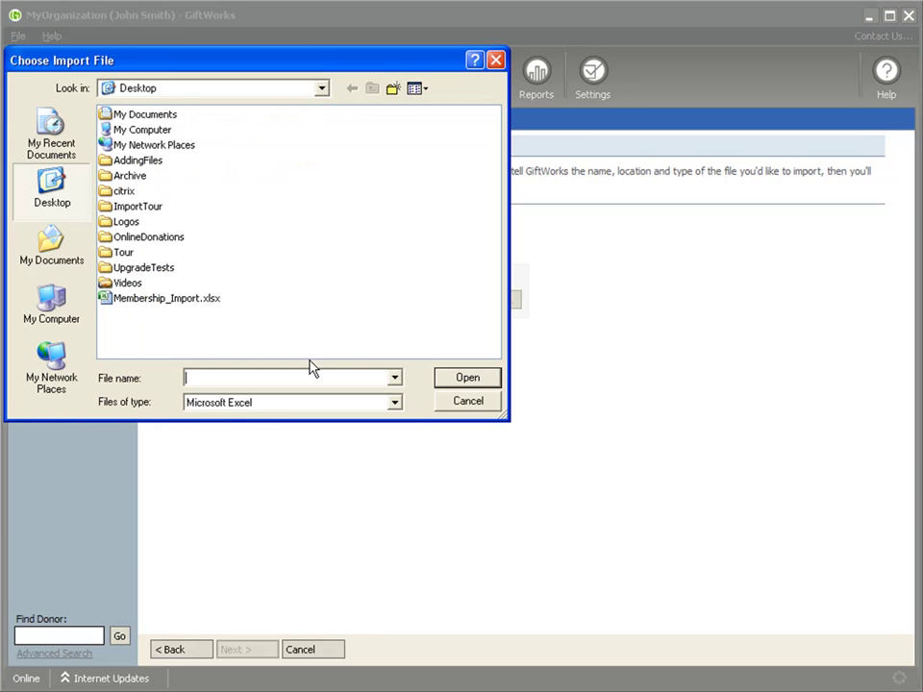
double_click(122, 300)
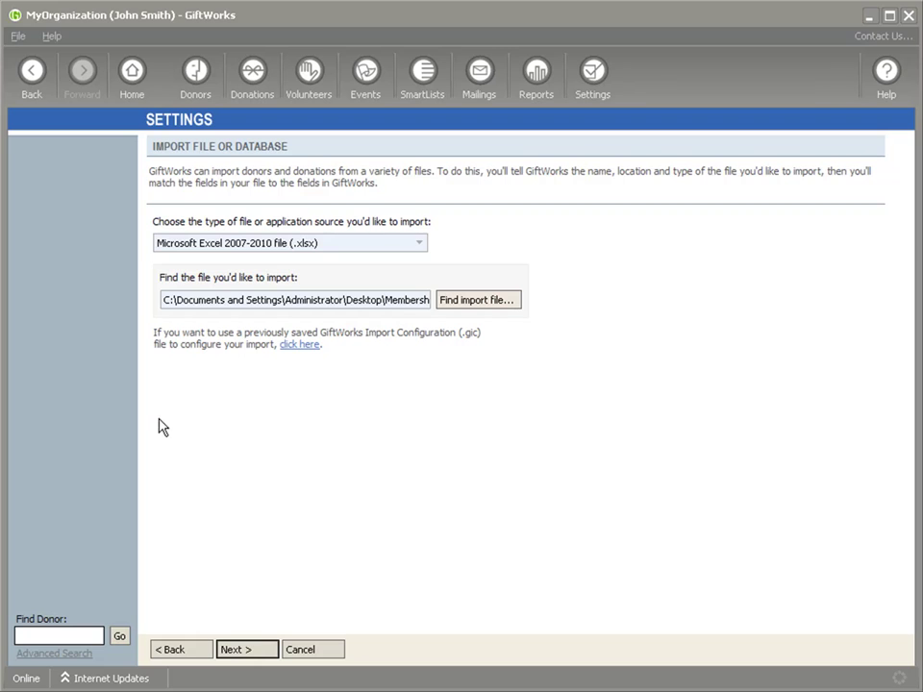
click(265, 653)
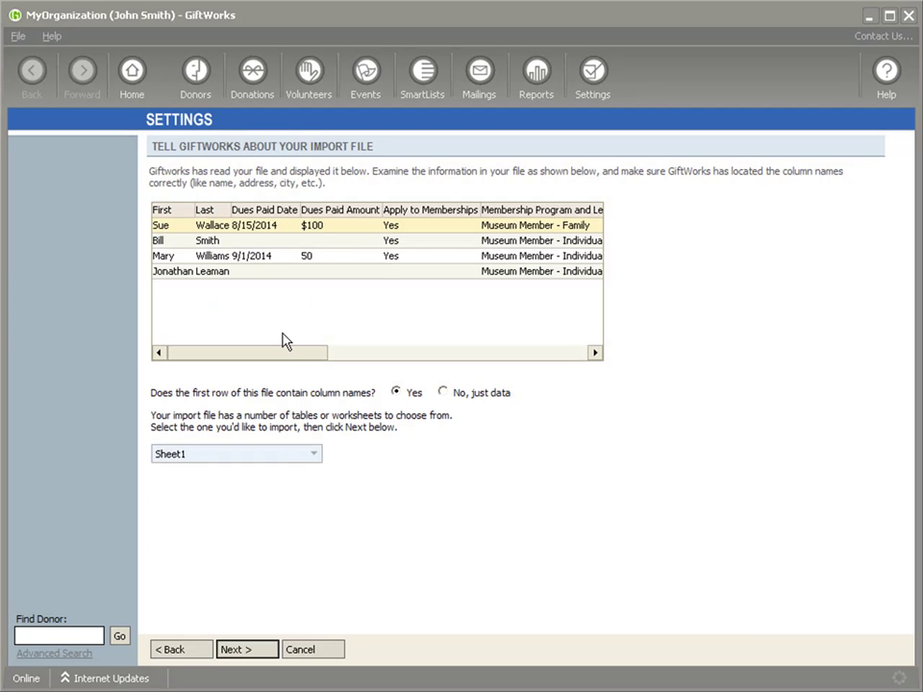
drag(283, 355, 236, 349)
click(256, 652)
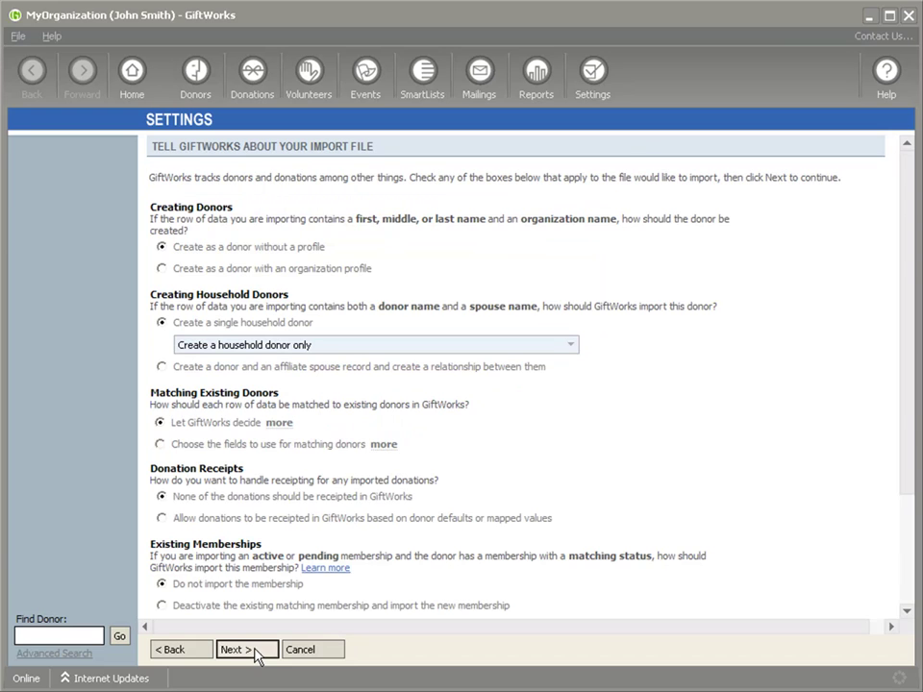
Choose not to import memberships that match an existing membership's status, and continue to the field assignment with the other import options unchanged
drag(907, 424, 909, 563)
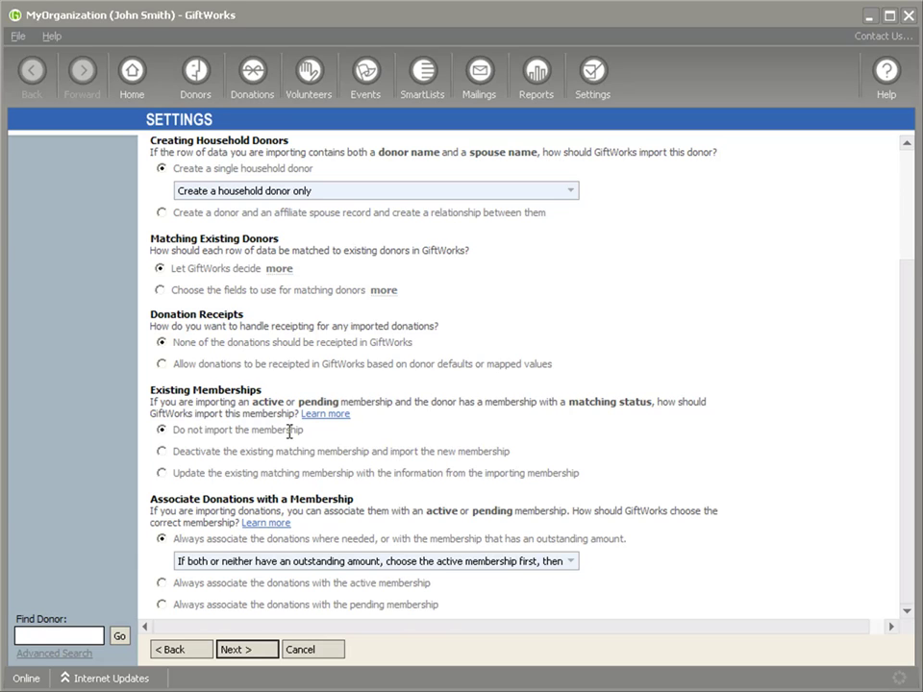
click(162, 452)
click(162, 473)
click(161, 430)
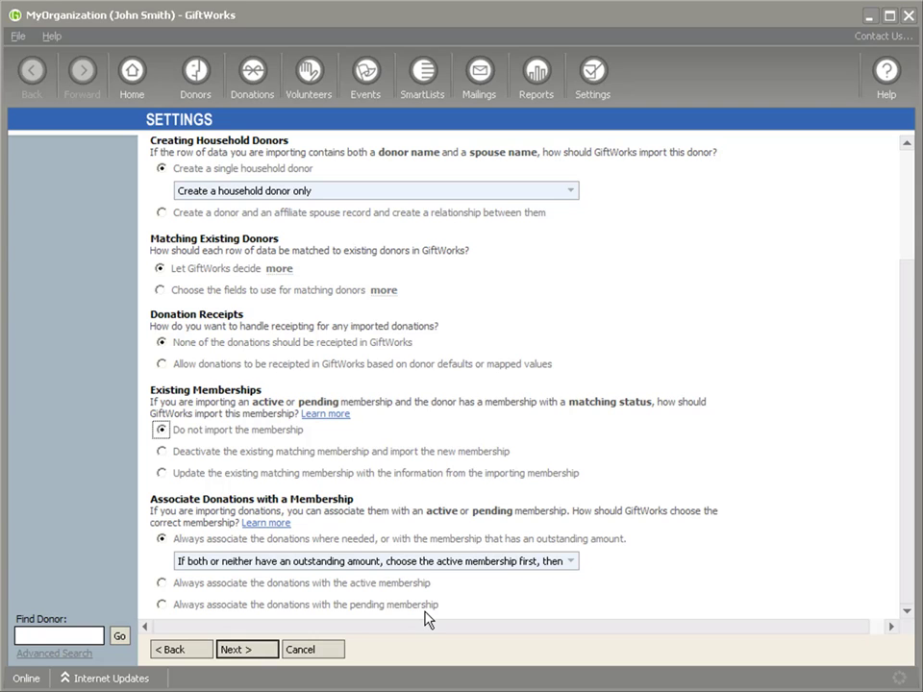
click(249, 656)
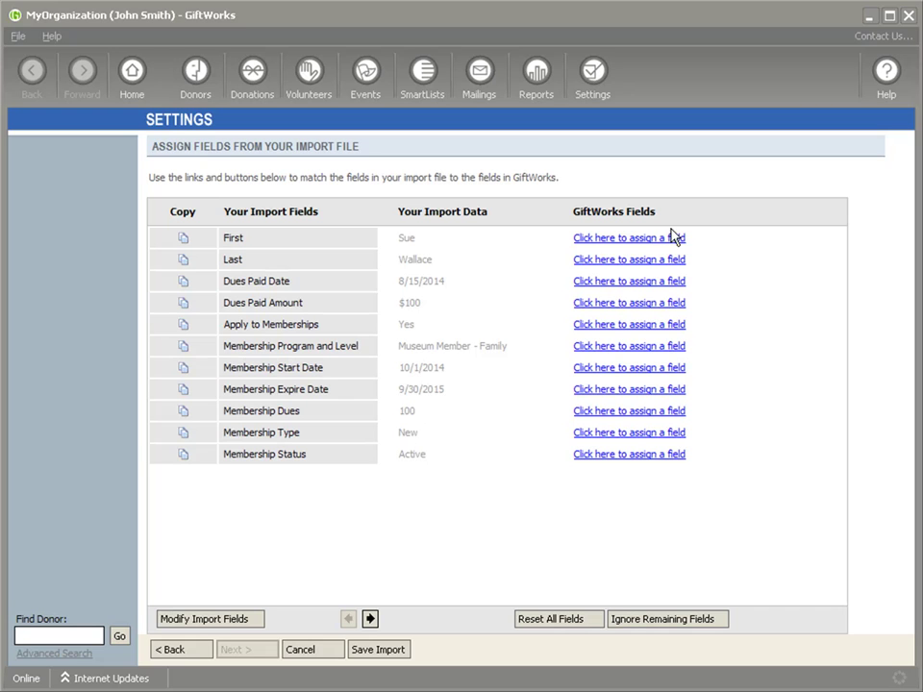
Assign the First and Last import fields to the donor's First Name and Last Name
click(610, 239)
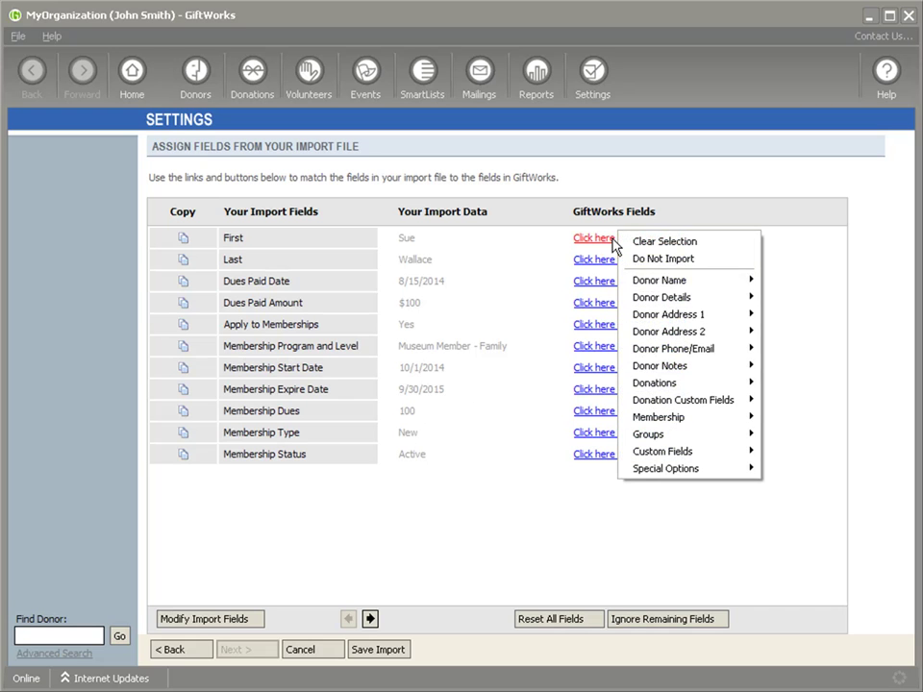
mouse_move(658, 284)
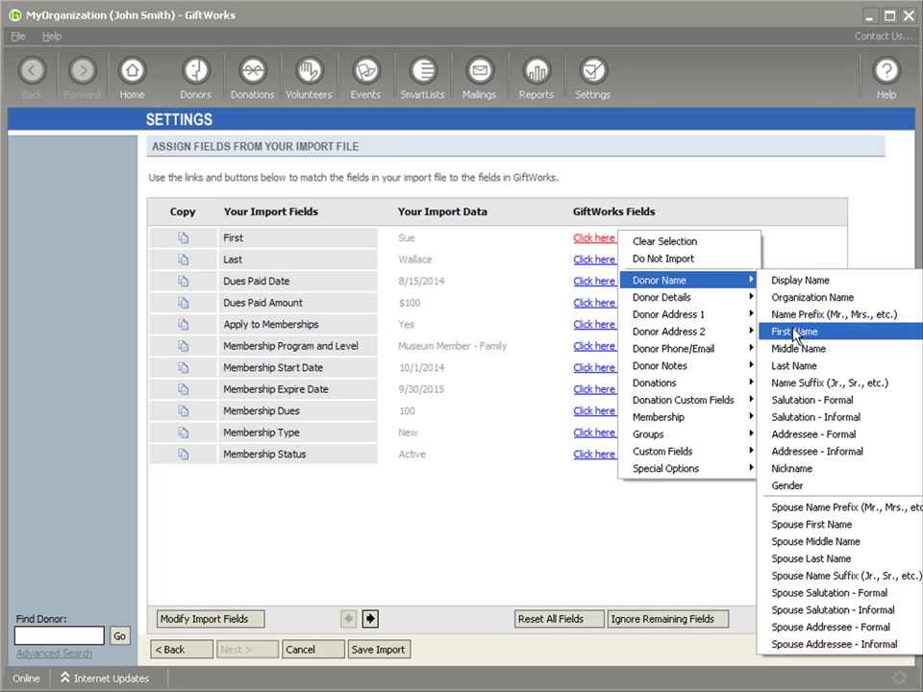
click(775, 330)
click(627, 268)
mouse_move(701, 302)
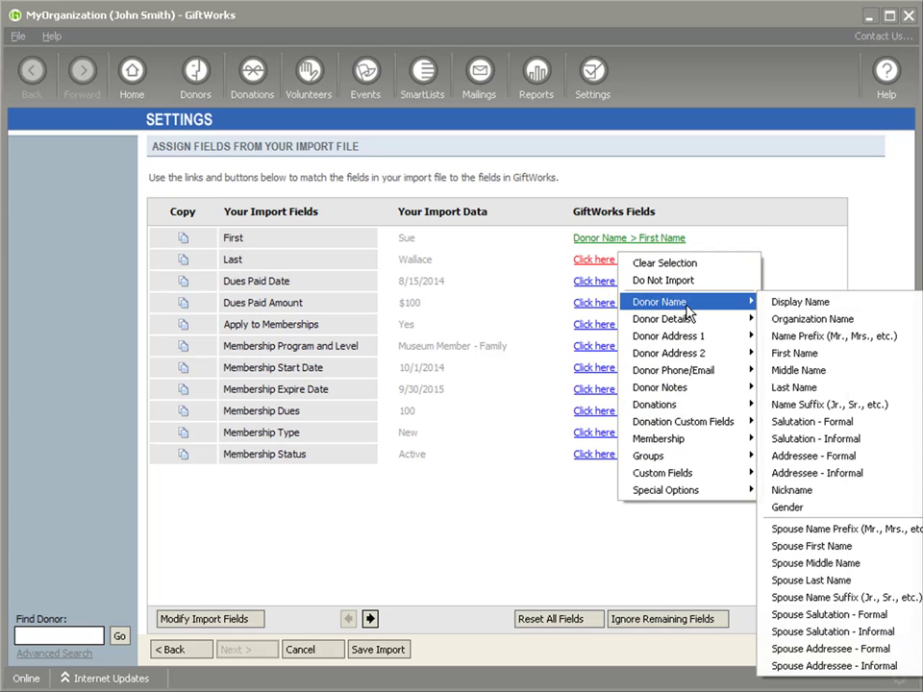
click(804, 389)
Assign Dues Paid Date to Donation 1 Date and Dues Paid Amount to Donation 1 Amount
click(600, 283)
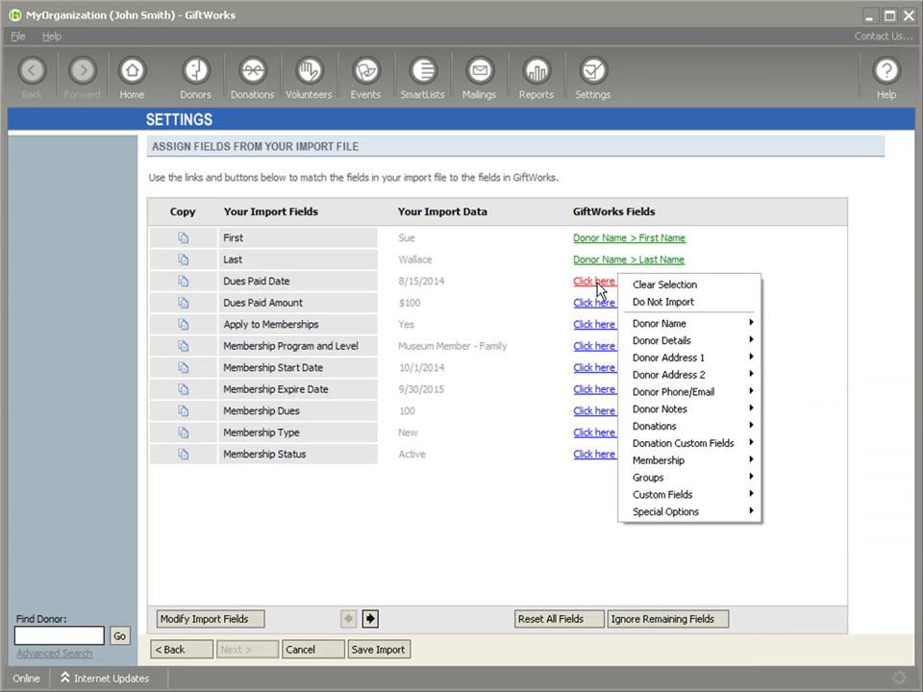
mouse_move(639, 428)
mouse_move(787, 429)
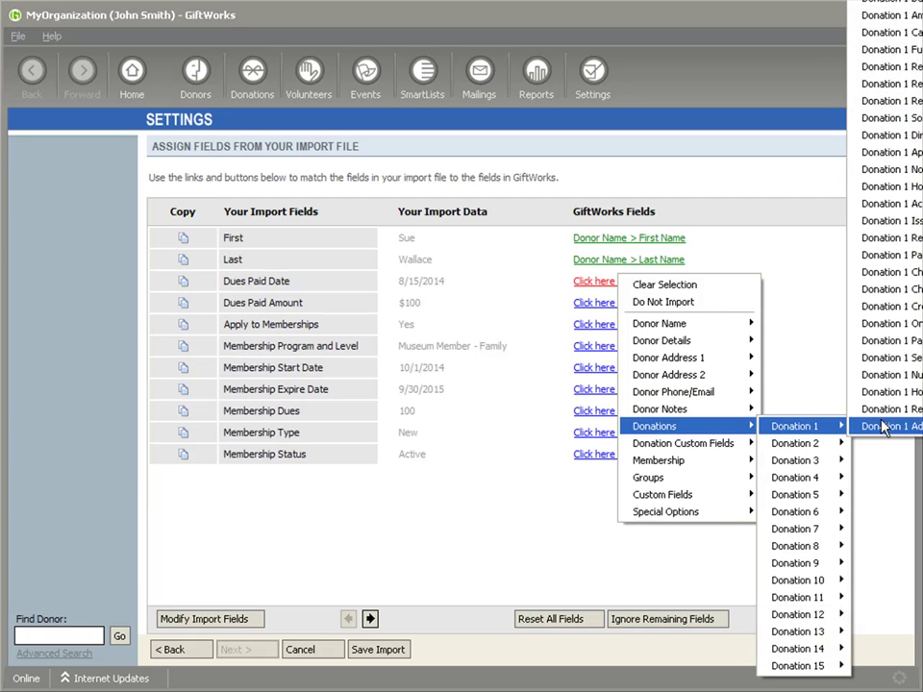
click(884, 3)
click(606, 304)
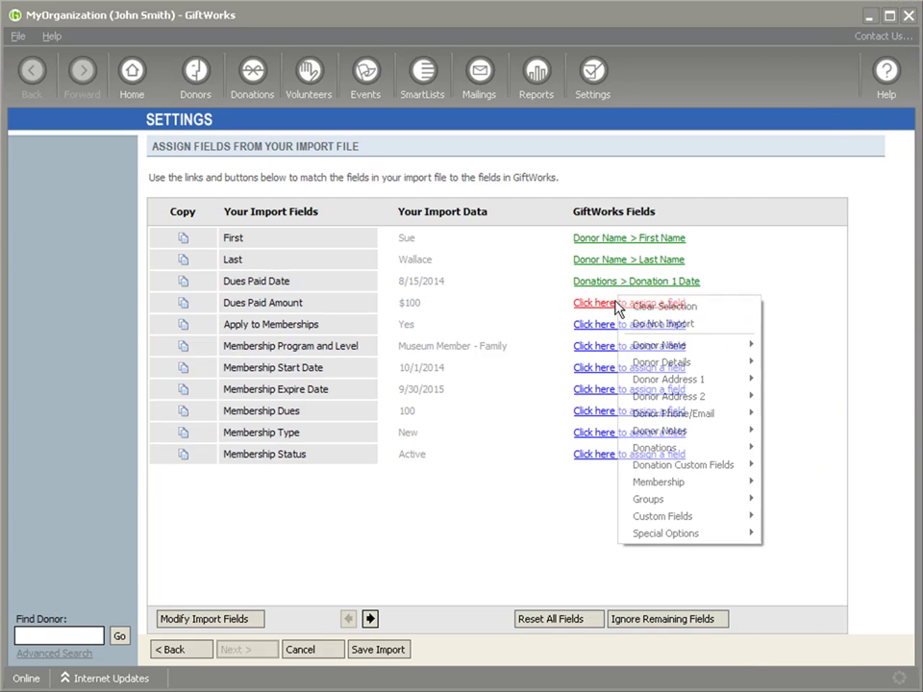
mouse_move(639, 448)
mouse_move(798, 448)
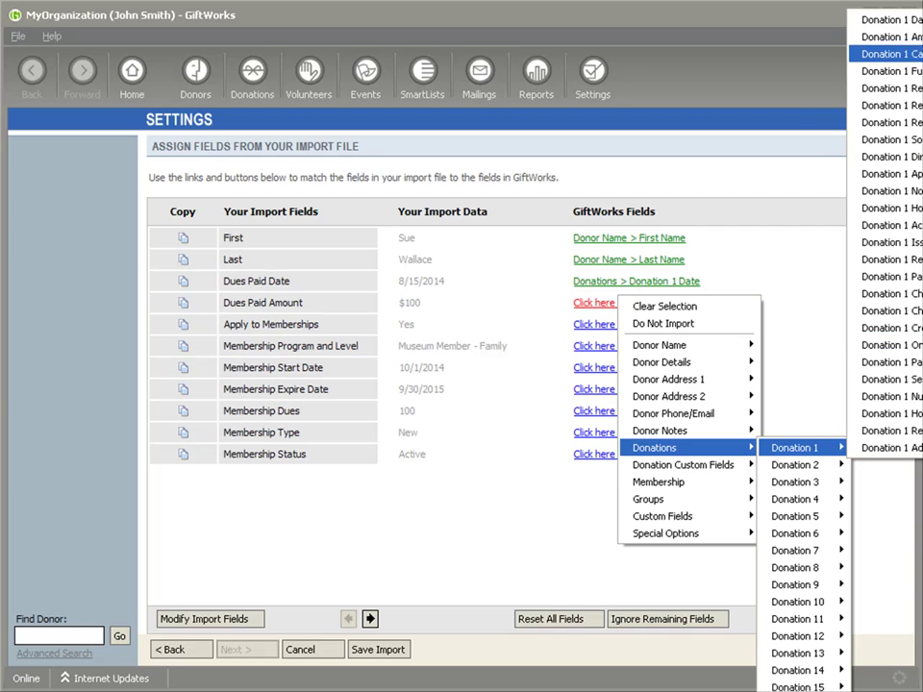
click(885, 37)
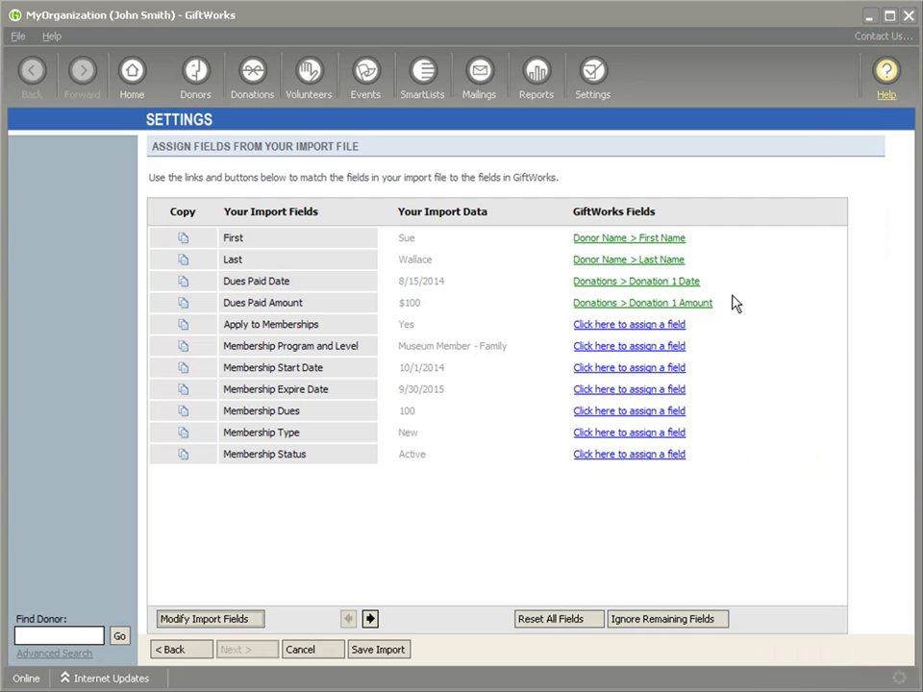
Assign Apply to Memberships to the donation field "Donation 1 Add to outstanding membership?"
click(617, 324)
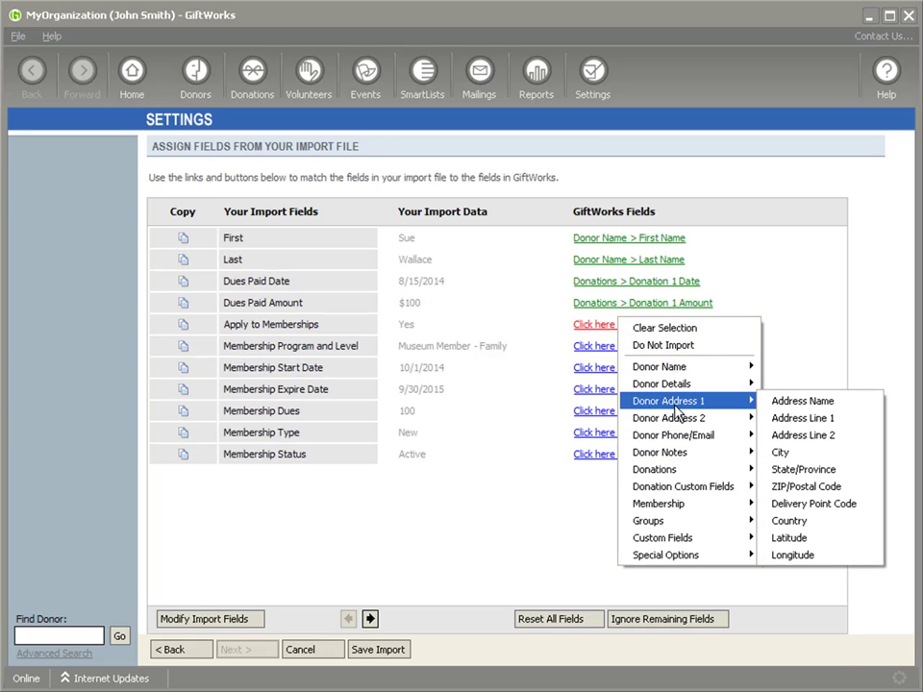
mouse_move(746, 478)
mouse_move(799, 470)
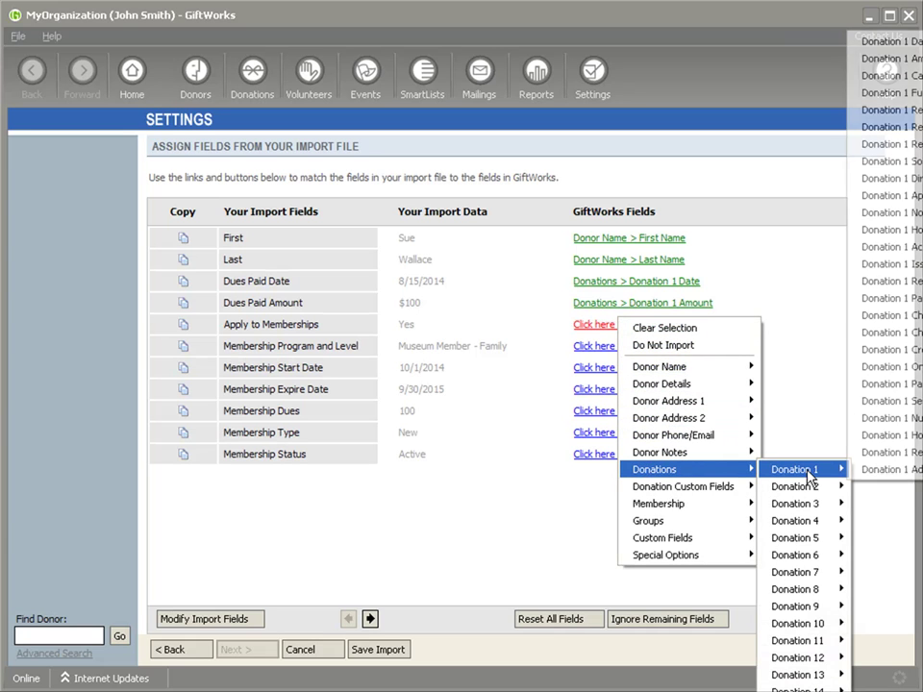
click(875, 472)
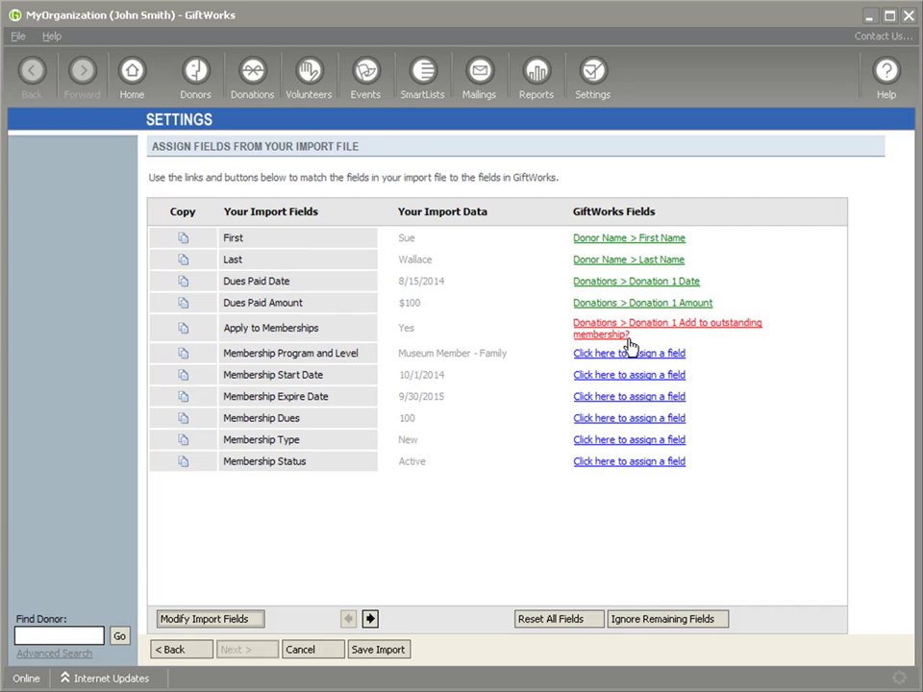
double_click(404, 327)
Assign Membership Program and Level to Membership Program/Level, matching the family and individual levels to Museum Membership/Family and Museum Membership/Individual
click(601, 354)
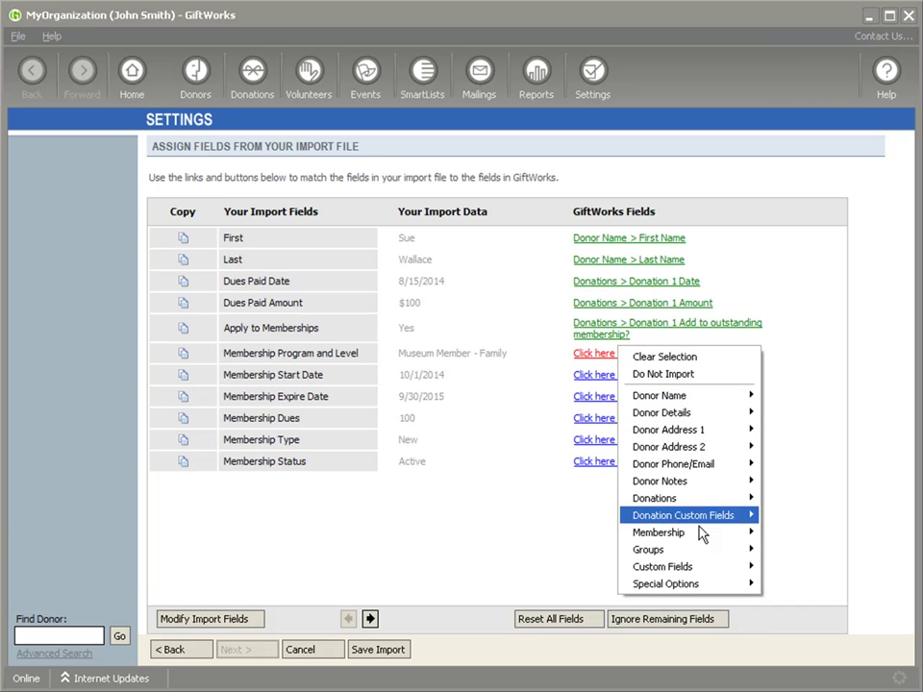
mouse_move(700, 539)
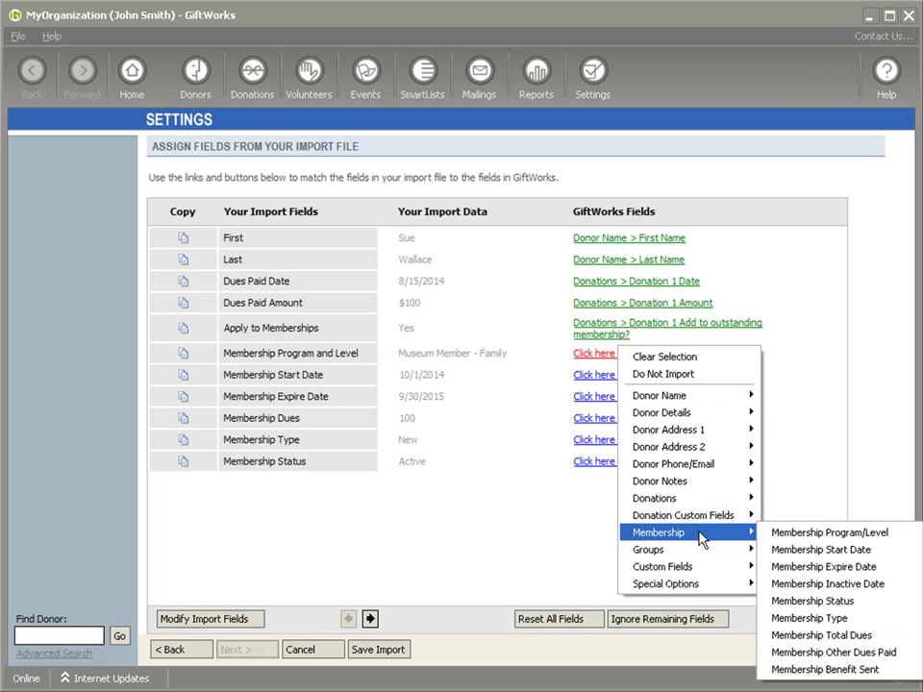
click(808, 534)
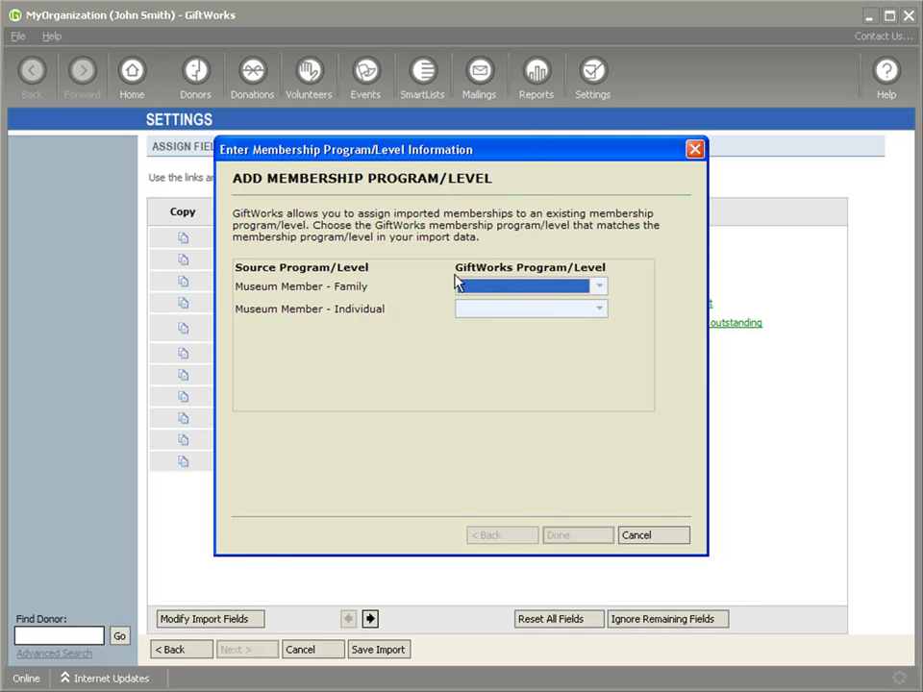
click(600, 286)
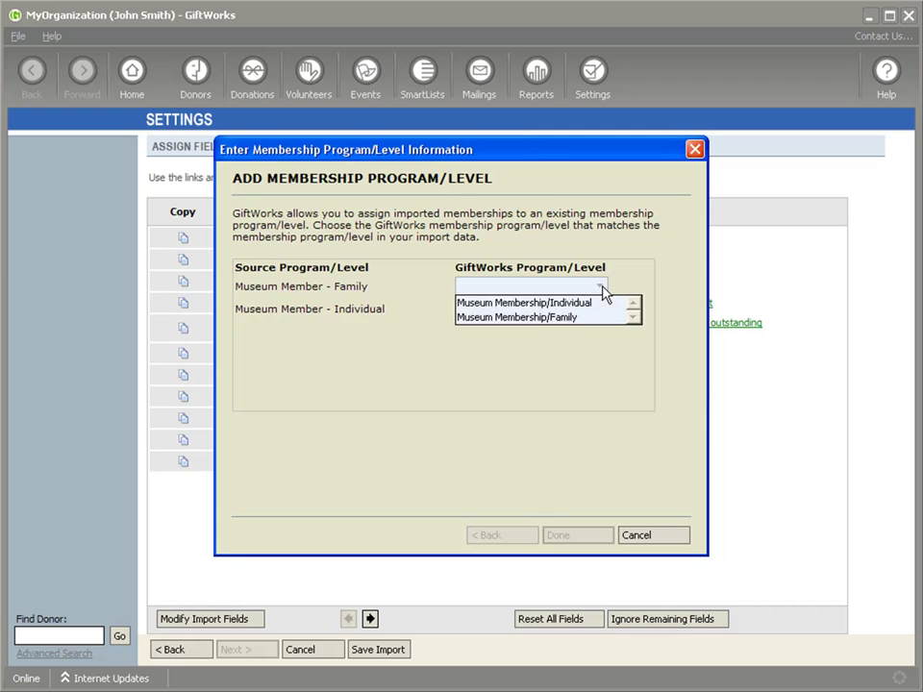
click(535, 318)
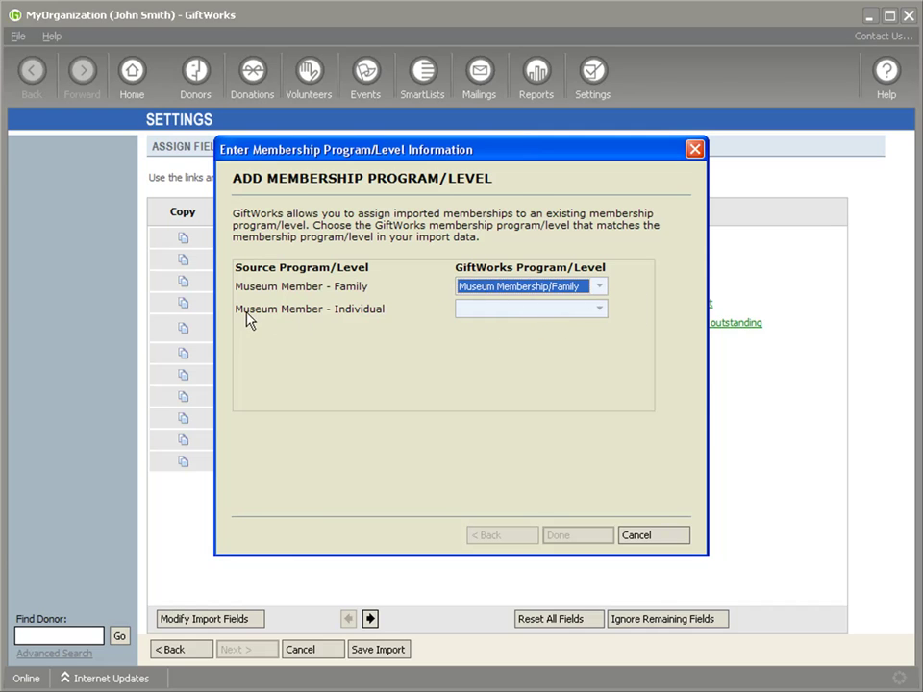
click(532, 309)
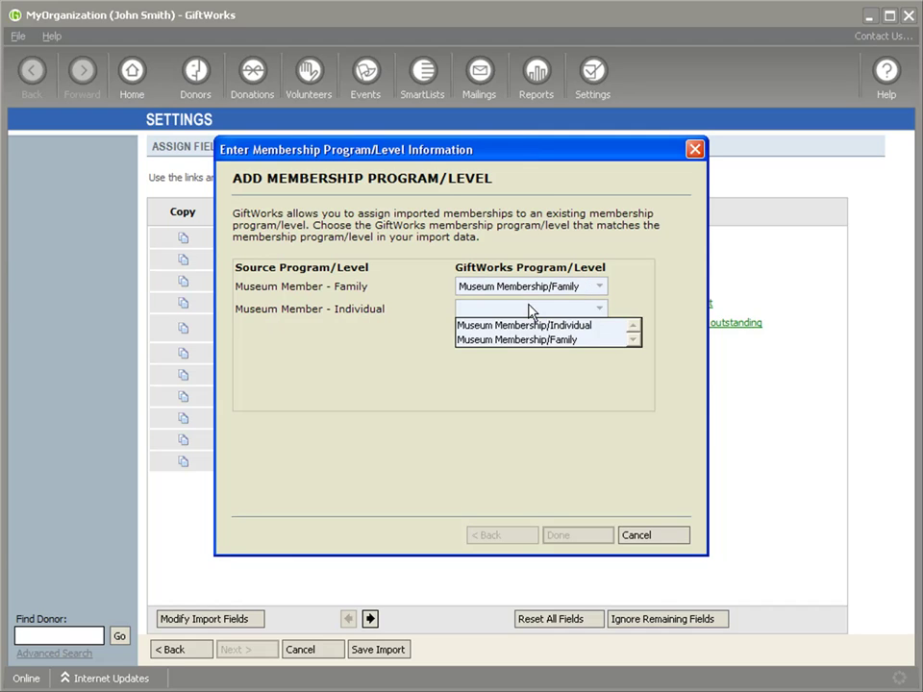
click(532, 323)
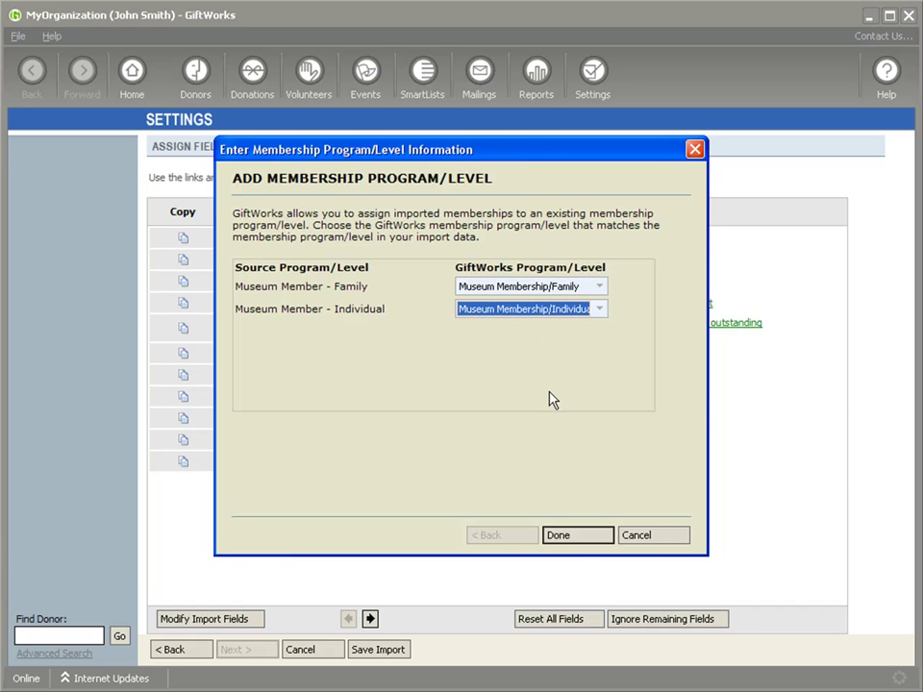
click(580, 537)
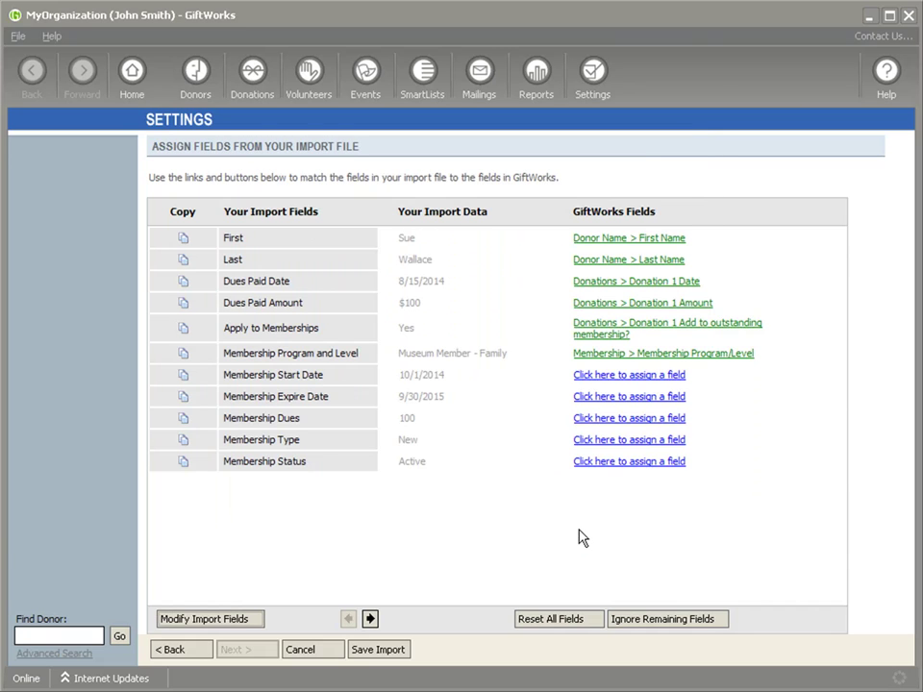
Assign the membership start and expire date import fields to Membership Start Date and Membership Expire Date
click(614, 376)
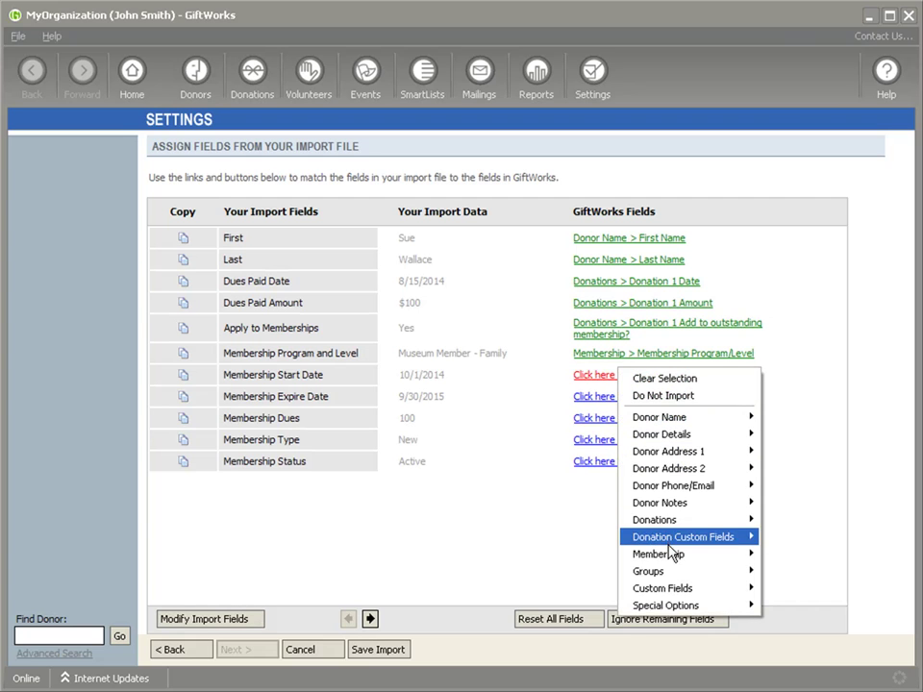
mouse_move(673, 554)
click(787, 571)
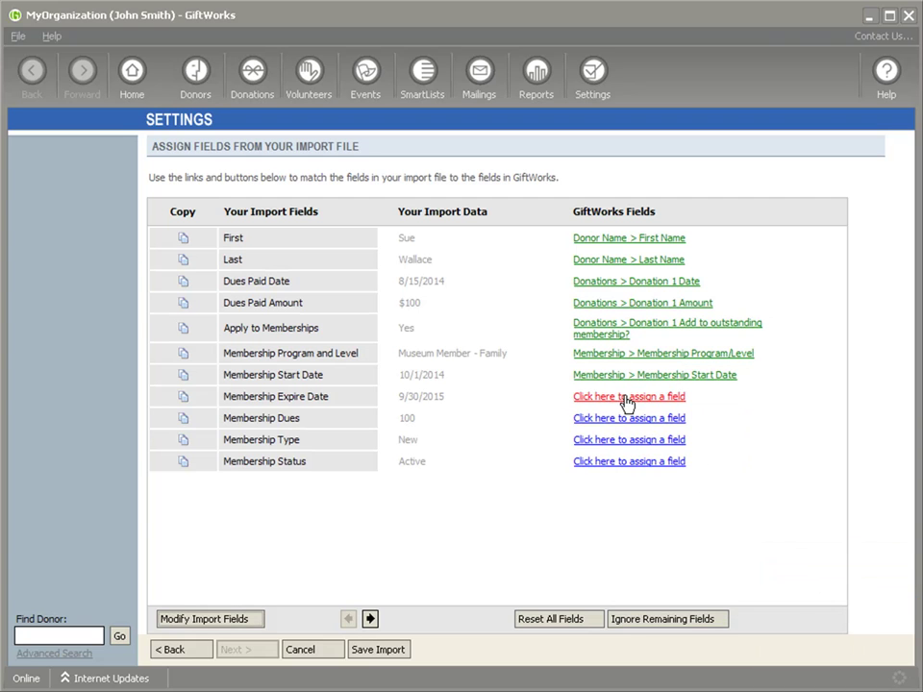
click(626, 402)
mouse_move(702, 577)
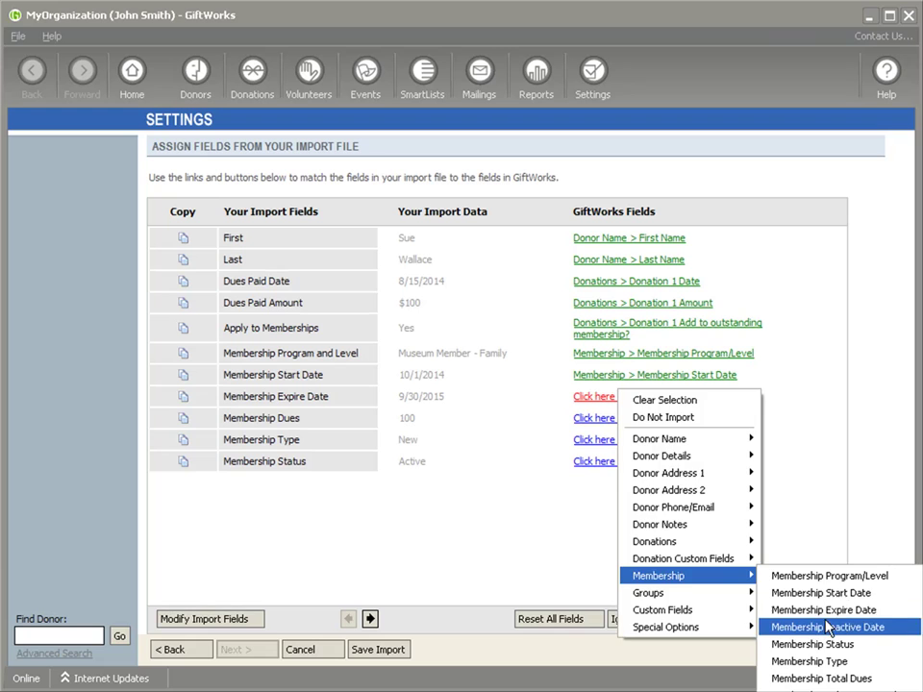
click(824, 609)
Assign Membership Dues to Membership Total Dues, and the Membership Type import field to Membership Type
click(628, 420)
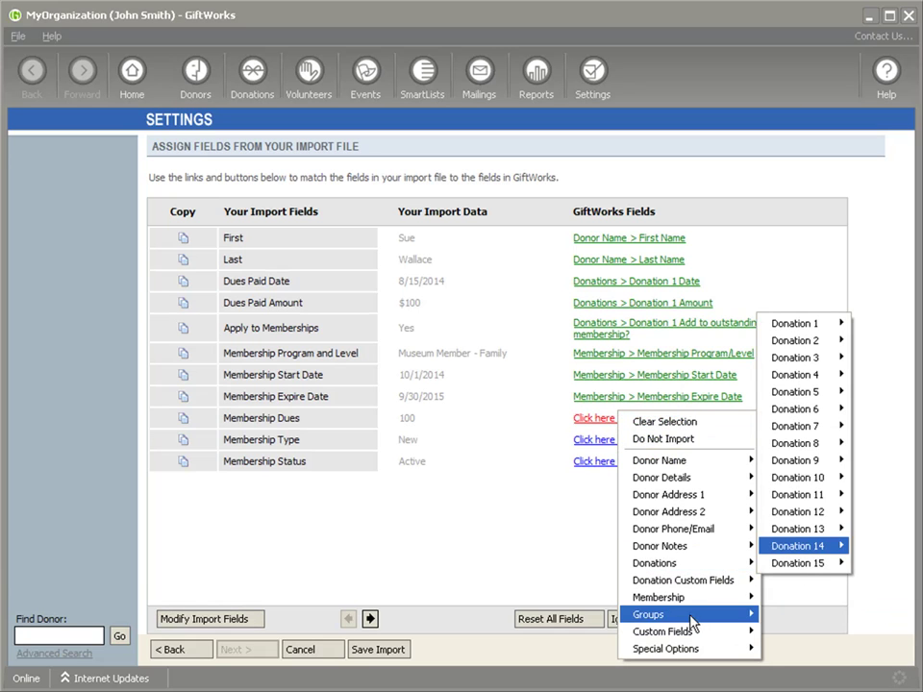
mouse_move(683, 602)
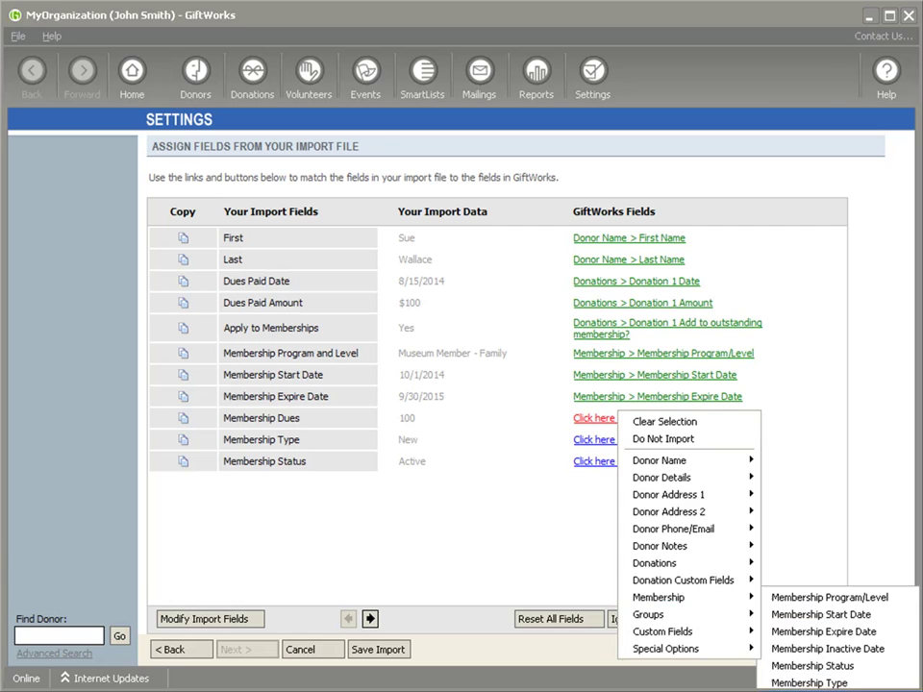
click(825, 689)
click(593, 441)
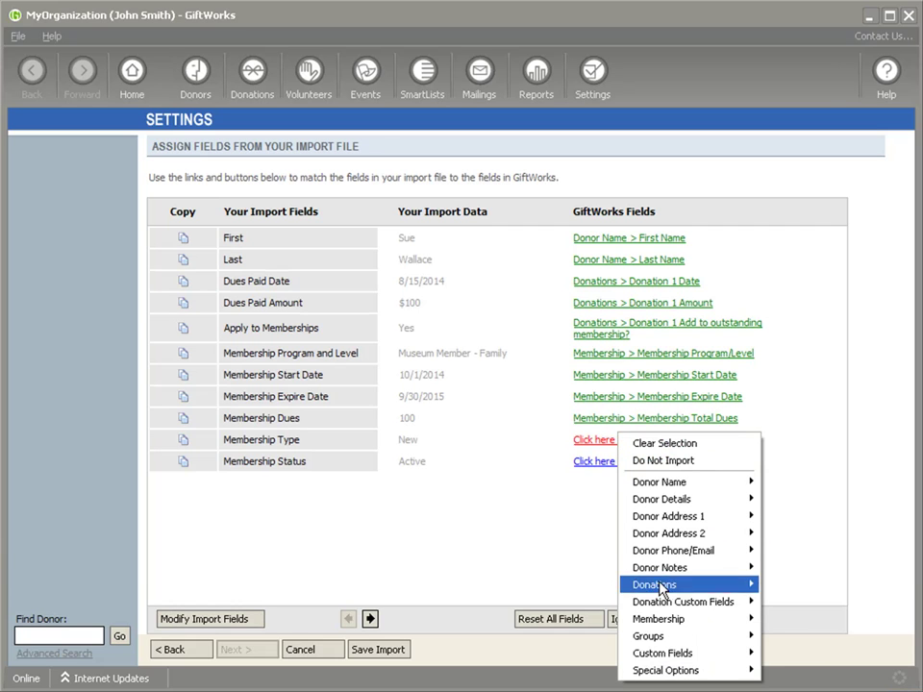
click(824, 690)
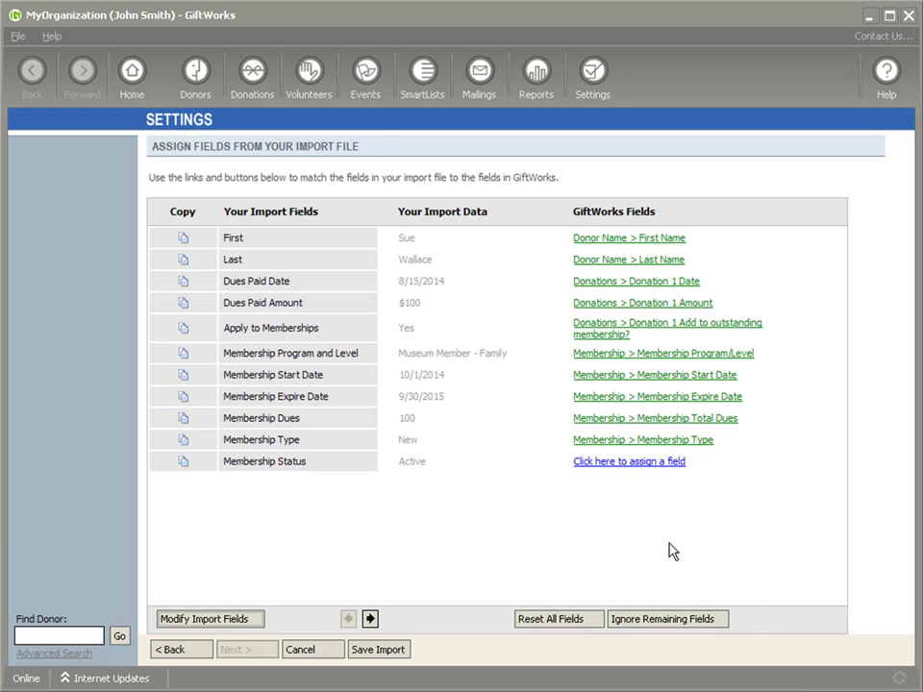
Assign the Membership Status import field to Membership Status, matching Active, Inactive and Pending to the statuses of the same names
click(615, 472)
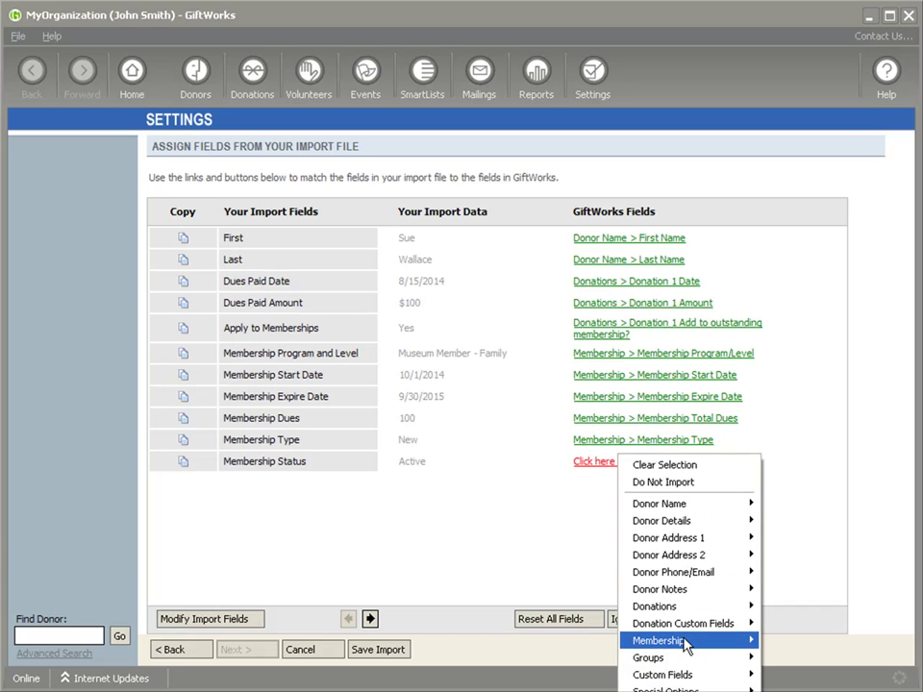
mouse_move(685, 644)
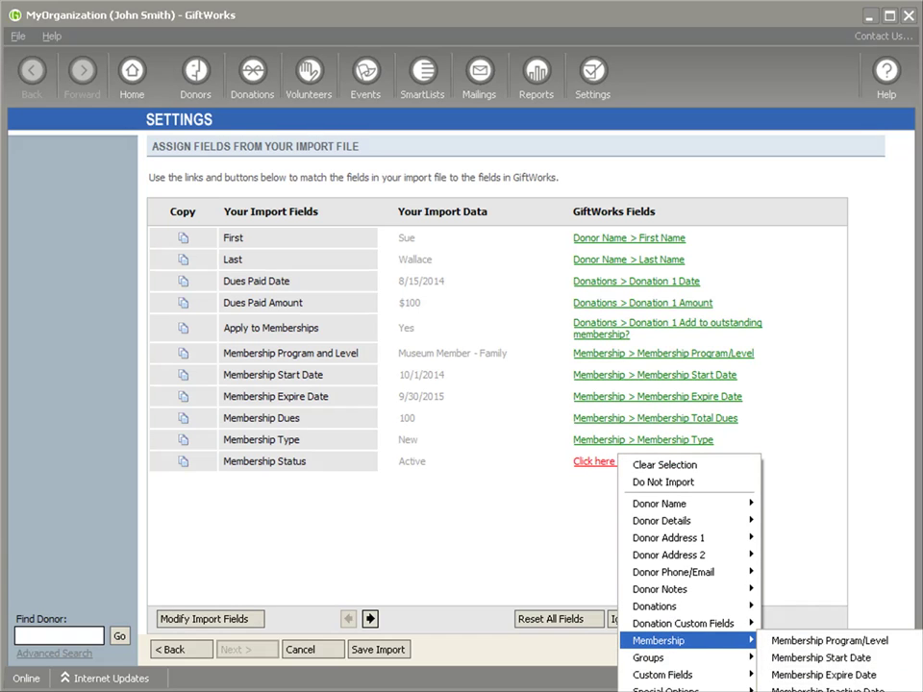
click(825, 688)
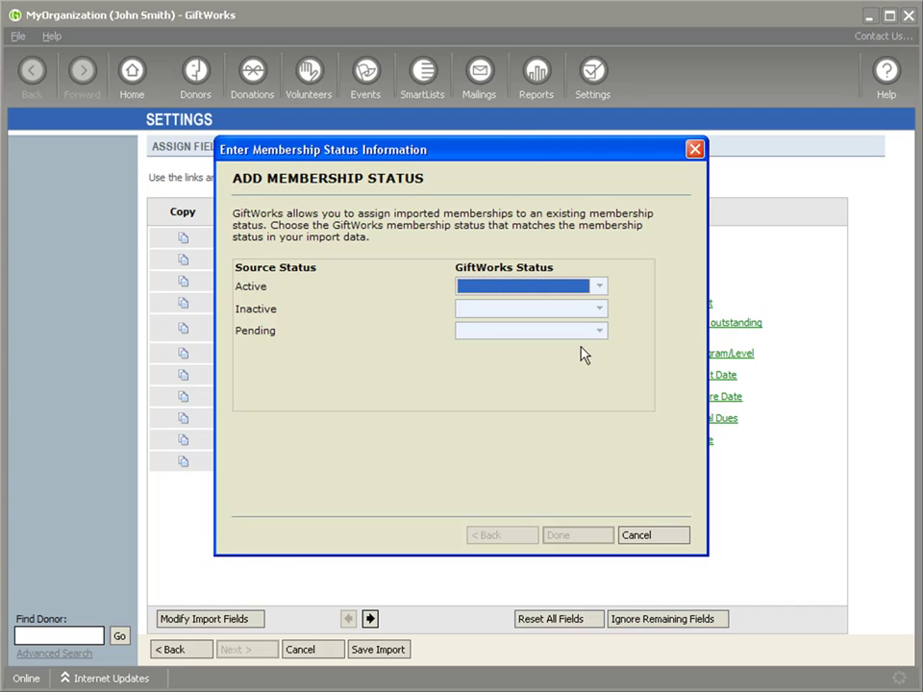
click(600, 286)
click(499, 310)
click(501, 310)
click(478, 353)
click(479, 333)
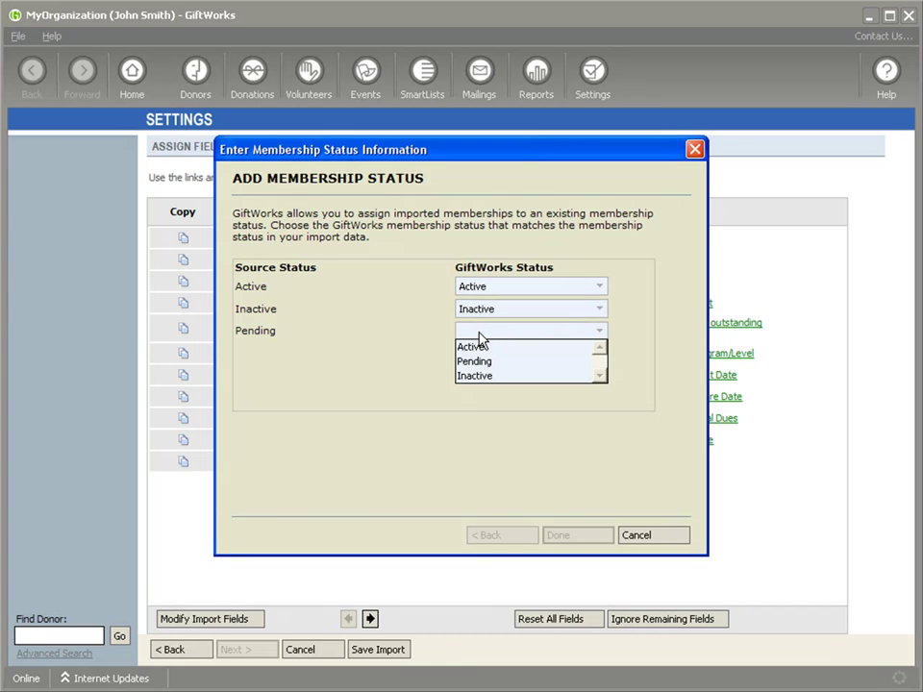
click(481, 361)
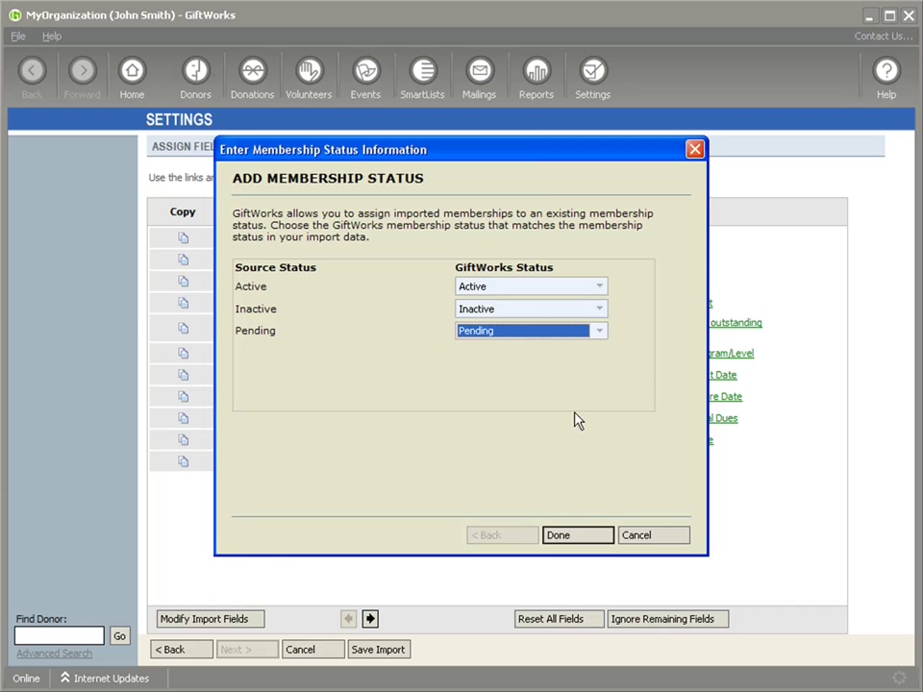
click(582, 541)
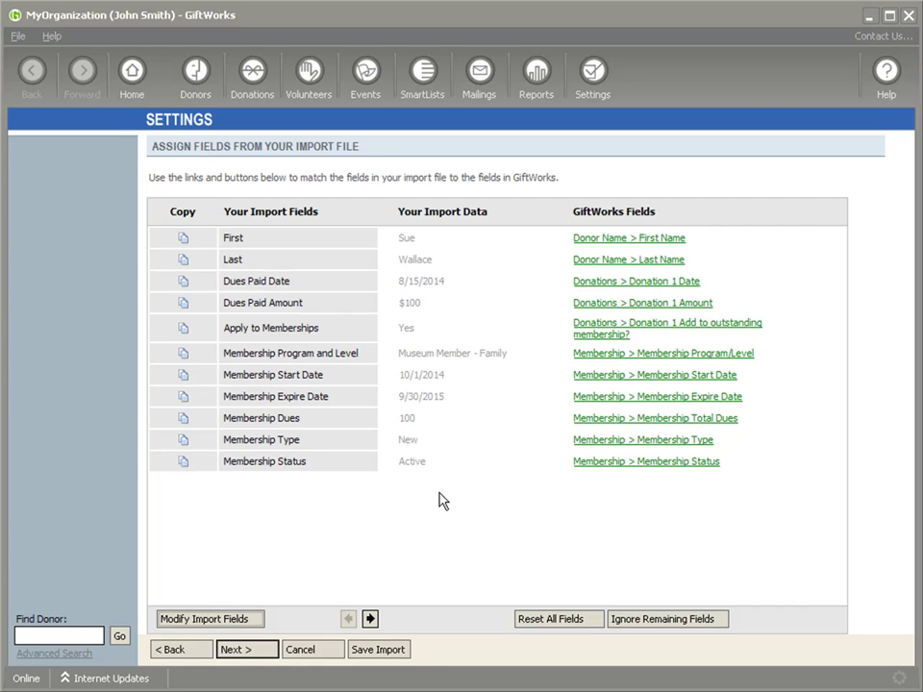
Proceed past the field assignment and mapping review, and run a test import of the records
click(249, 652)
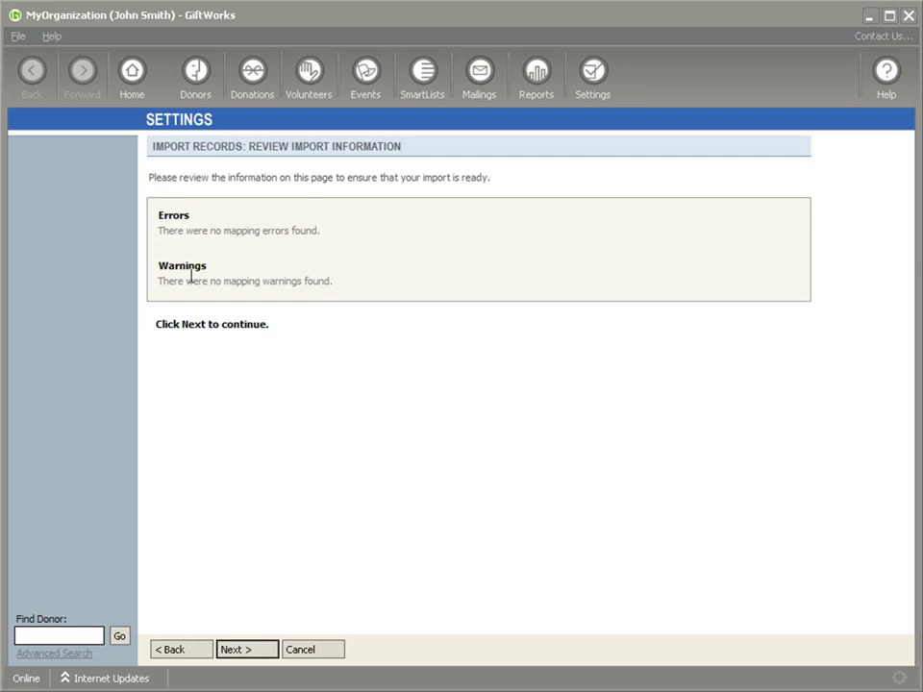
click(250, 654)
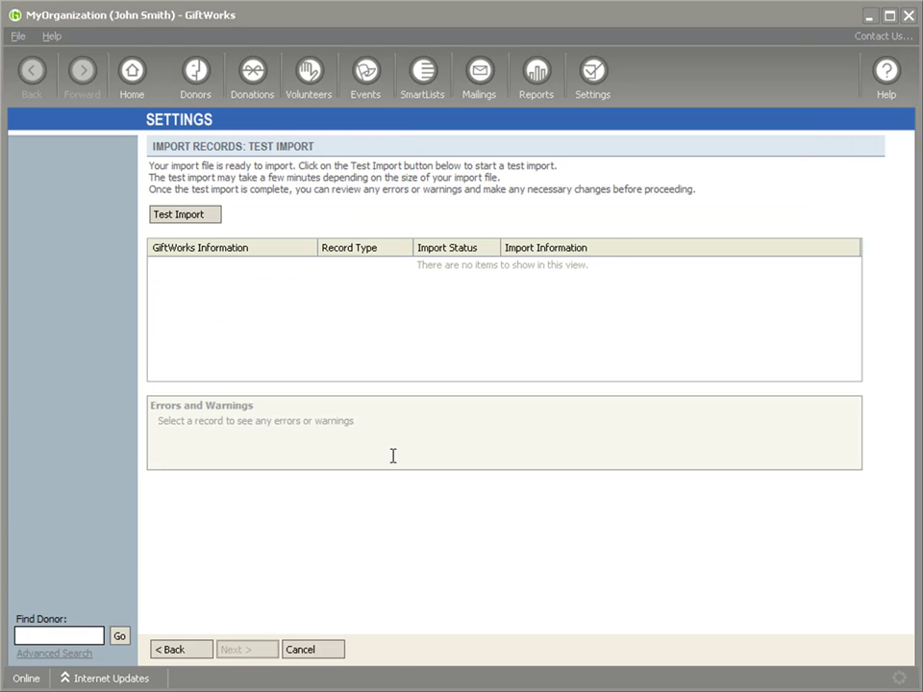
click(178, 214)
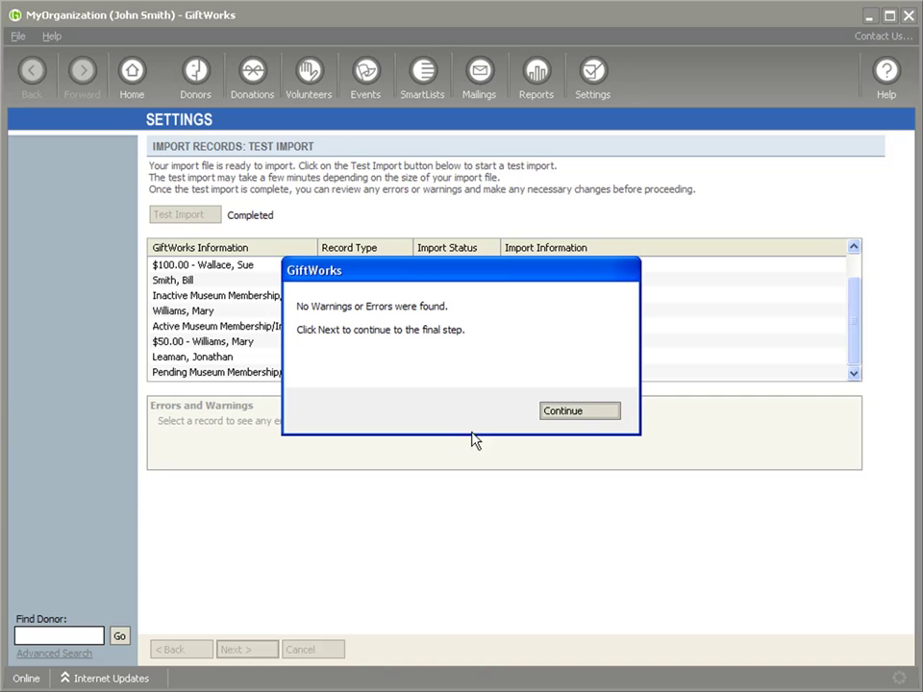
click(583, 423)
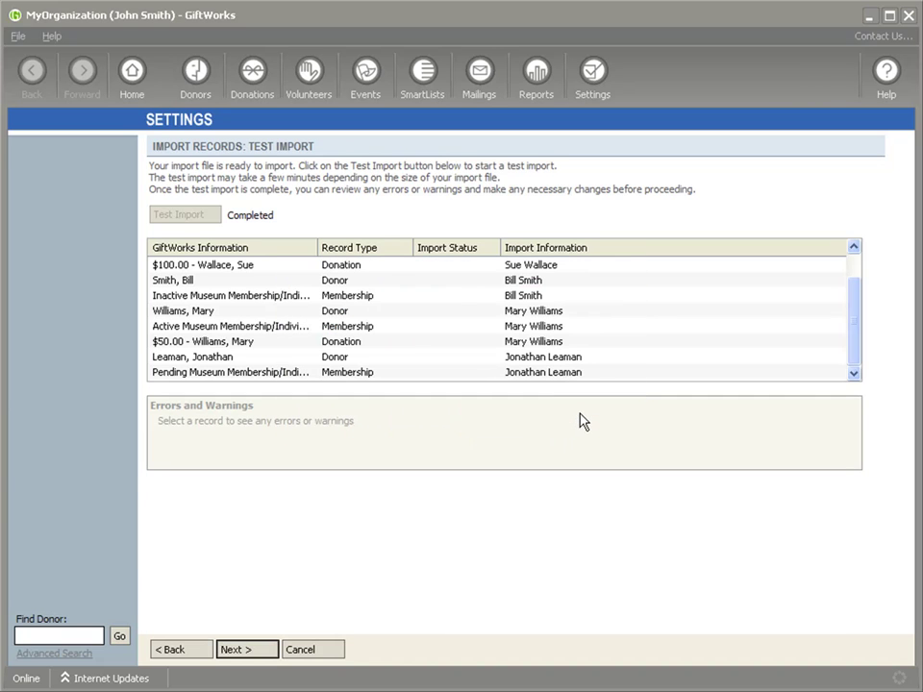
Examine the errors and warnings of the donor, membership and donation records in the test import results
click(179, 271)
click(182, 297)
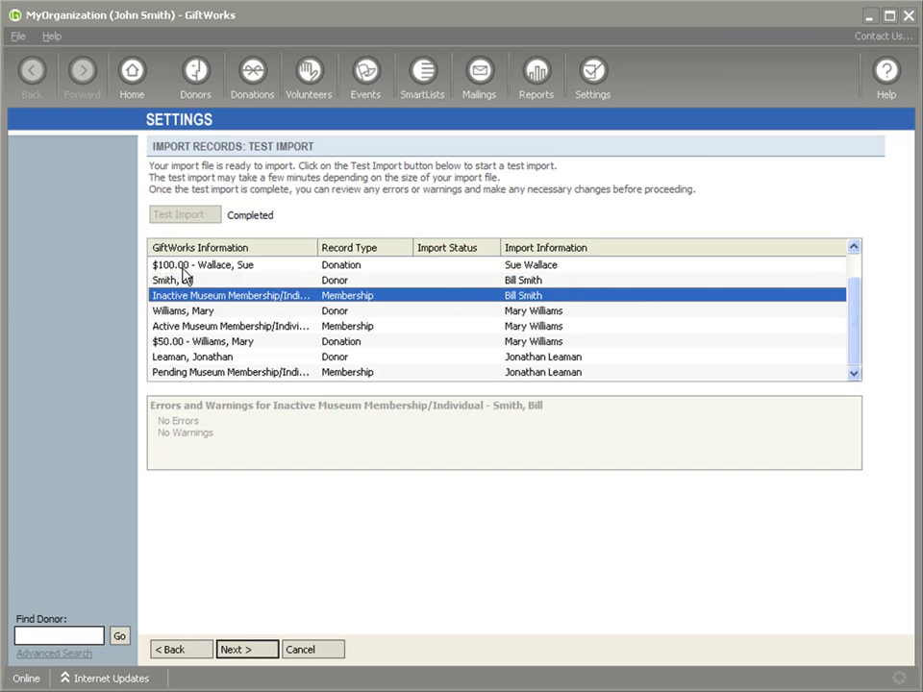
click(216, 265)
scroll(272, 278, up, 1)
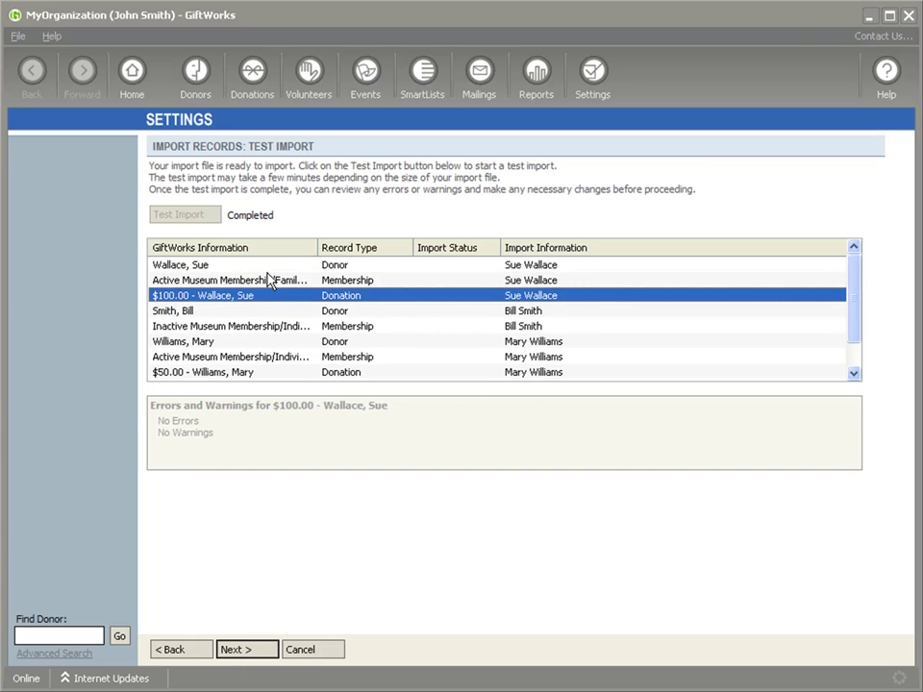
click(184, 281)
click(178, 265)
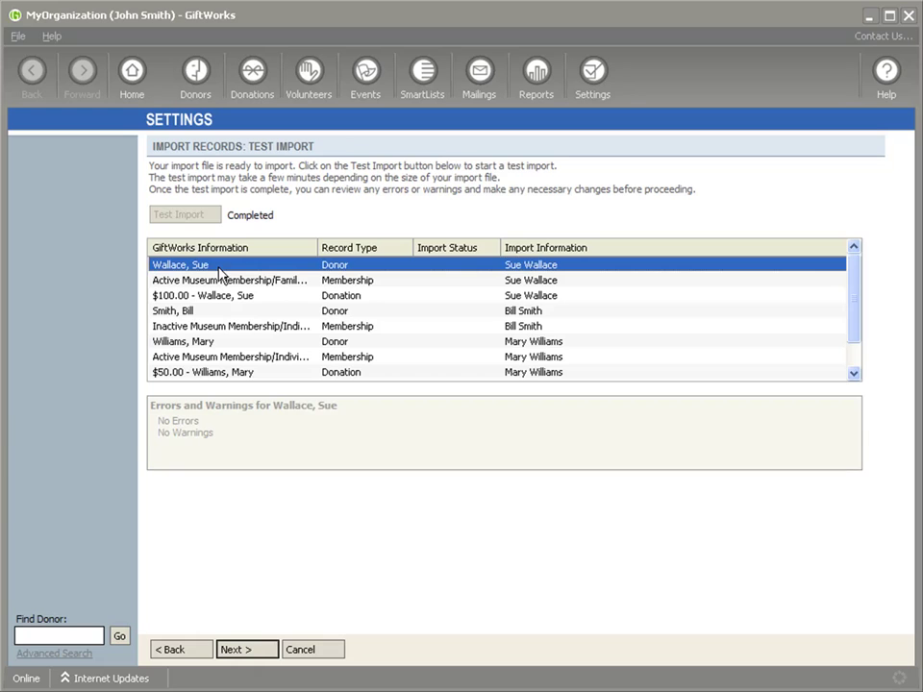
click(186, 311)
click(226, 326)
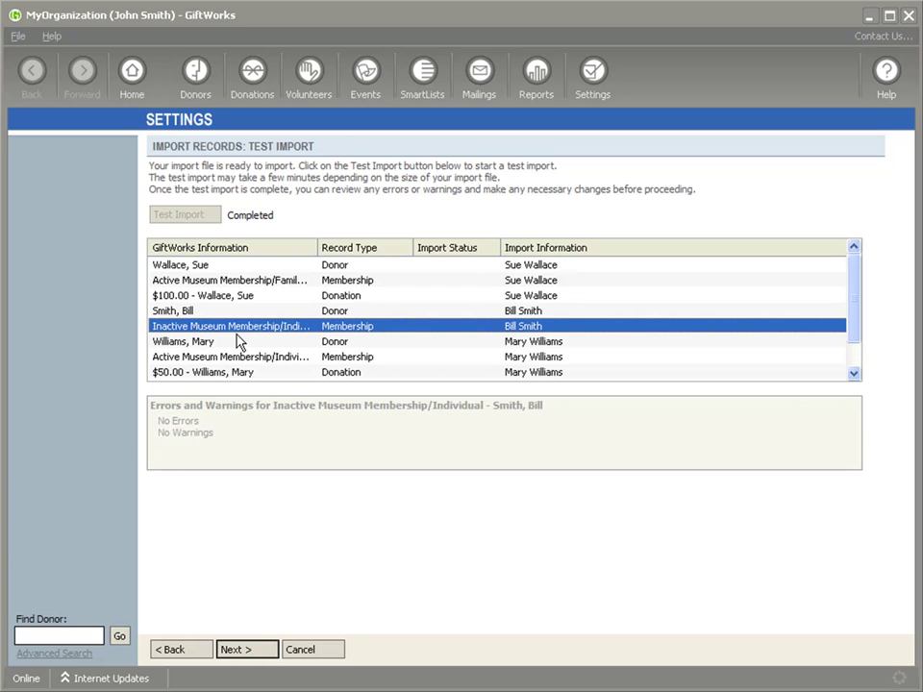
click(185, 311)
click(188, 326)
click(183, 310)
click(190, 330)
click(190, 343)
scroll(220, 375, down, 1)
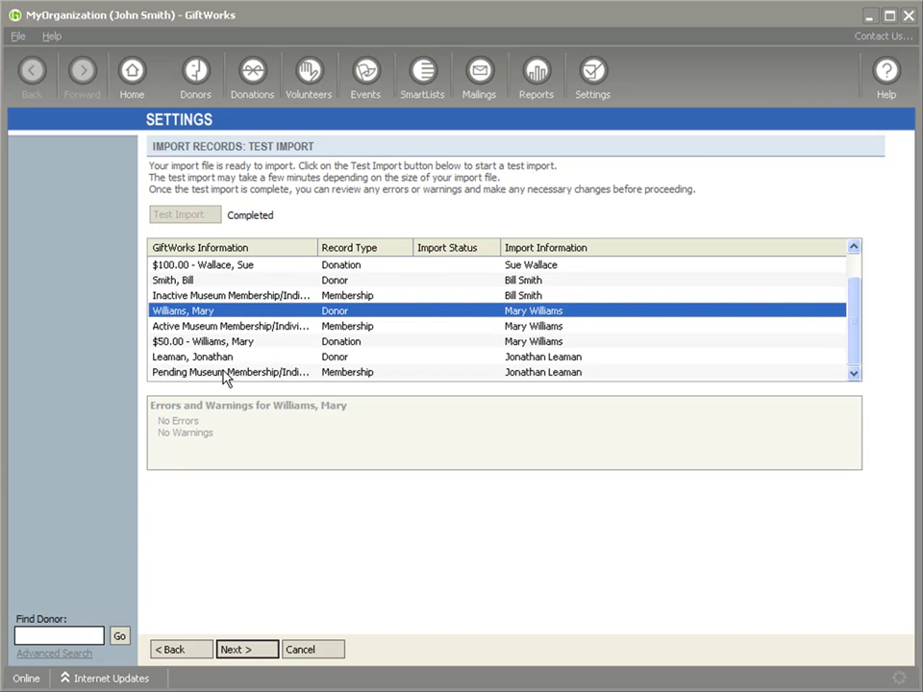
click(220, 329)
click(215, 344)
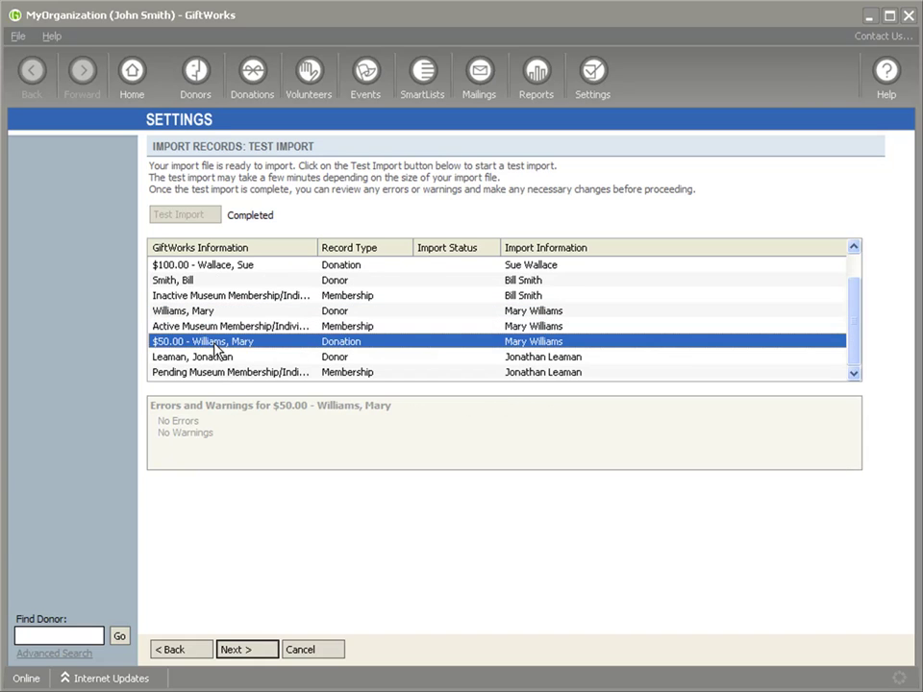
click(214, 357)
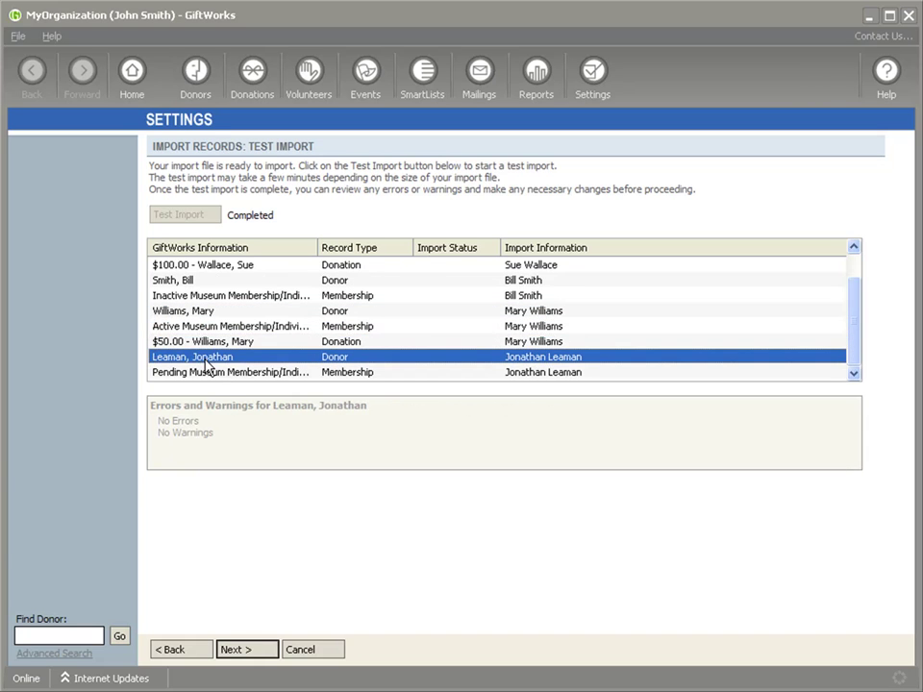
click(255, 374)
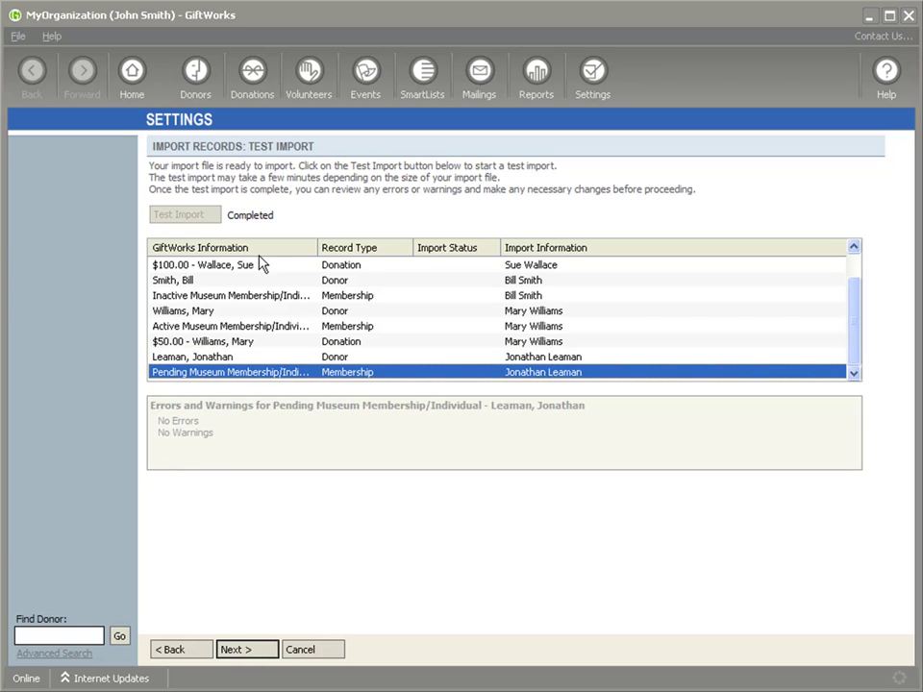
Complete the import into GiftWorks, confirming it, and finish the import process
click(254, 652)
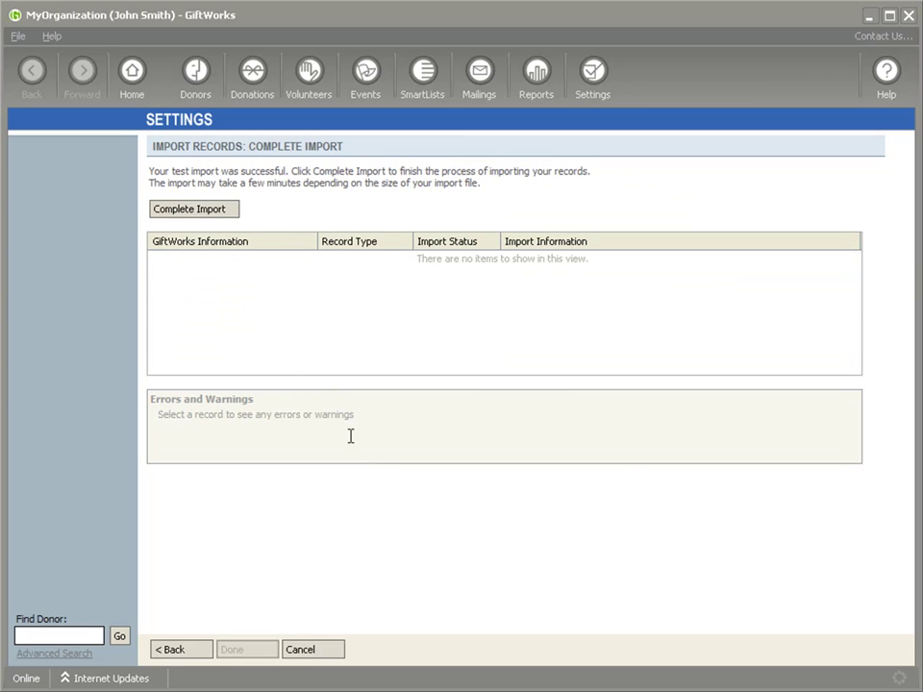
click(208, 213)
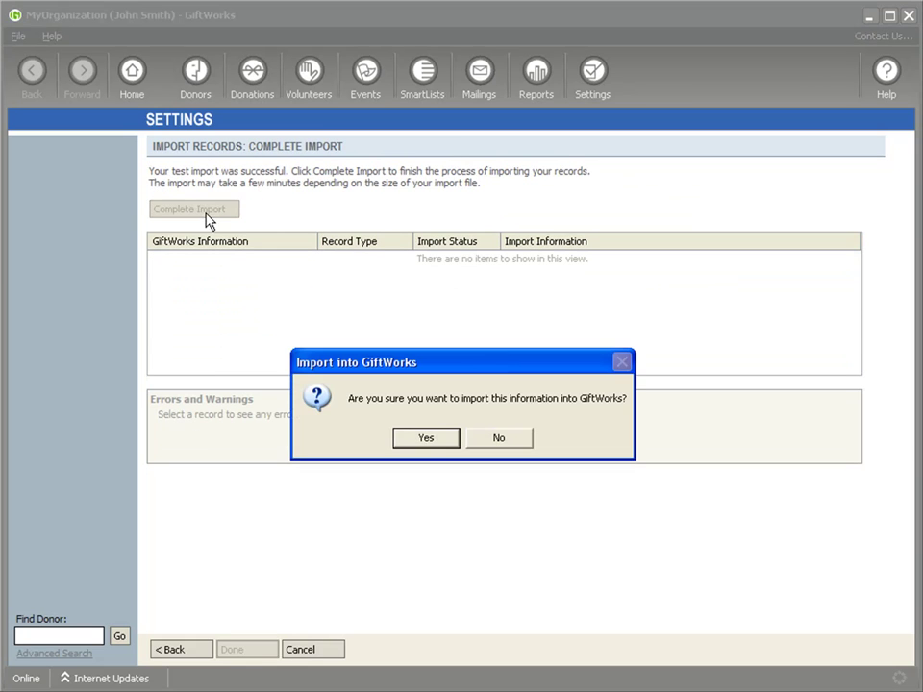
click(426, 439)
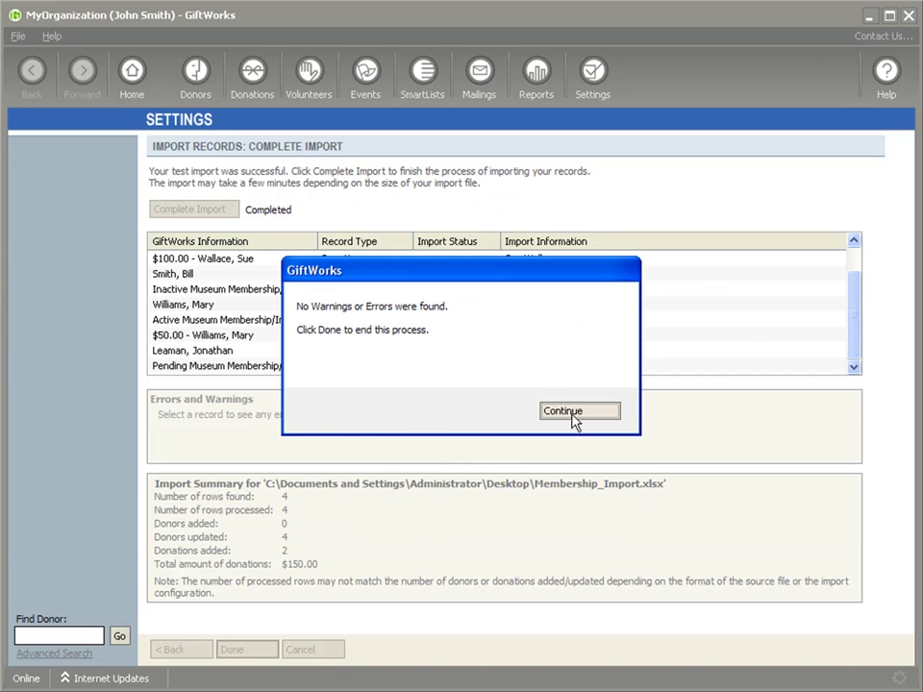
click(575, 416)
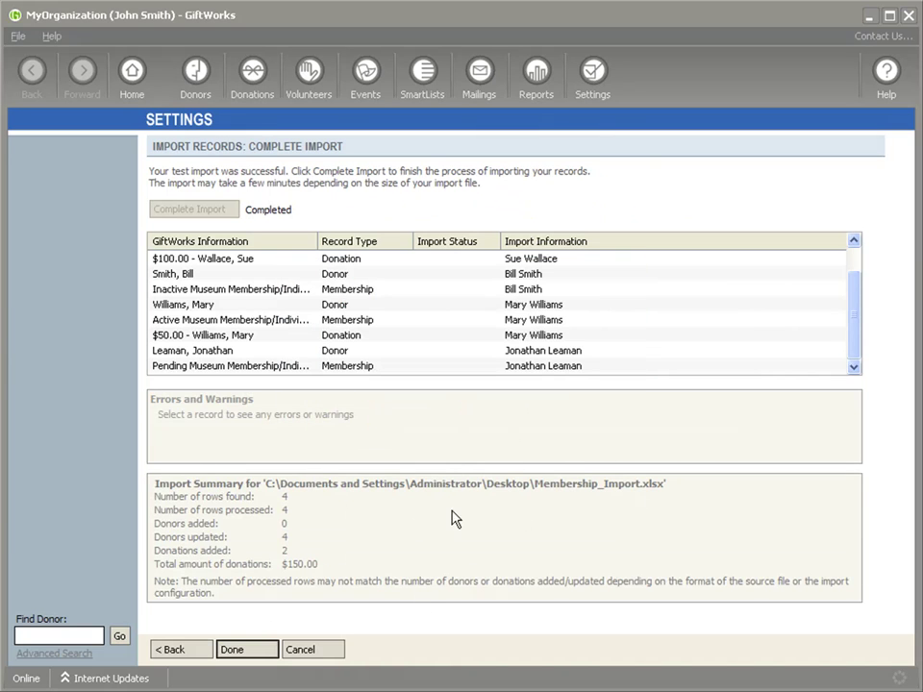
click(248, 651)
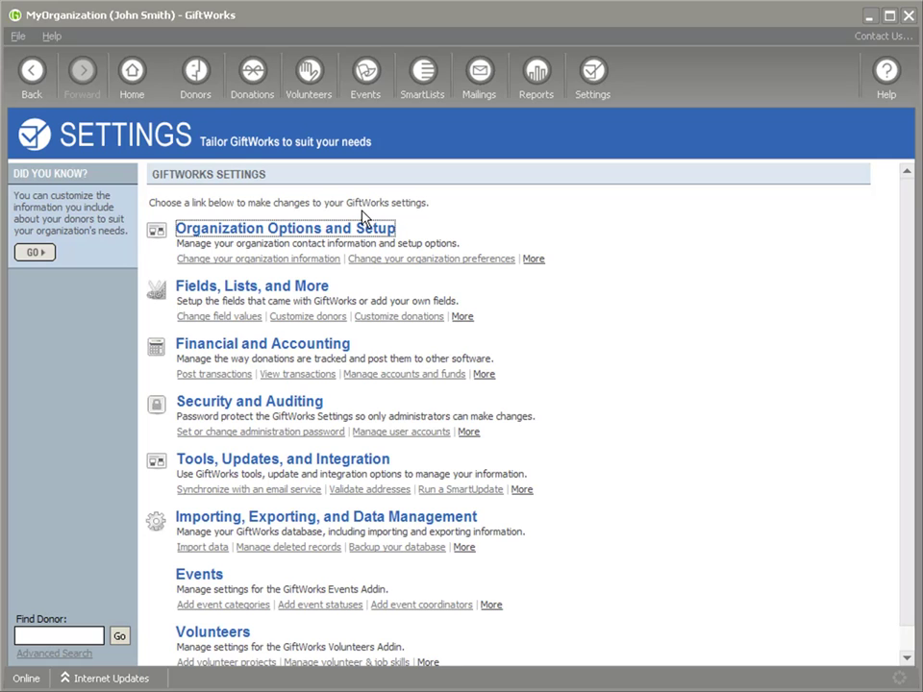
Look over the recently added donors on the Donors dashboard and open the record whose last action date is 9/14/2014
click(215, 92)
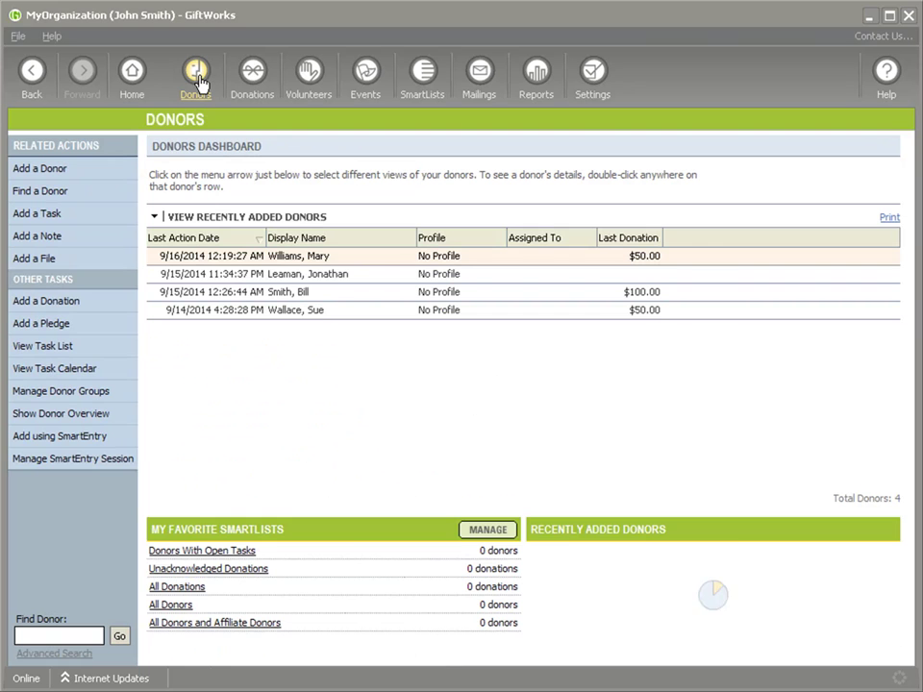
click(306, 307)
click(300, 295)
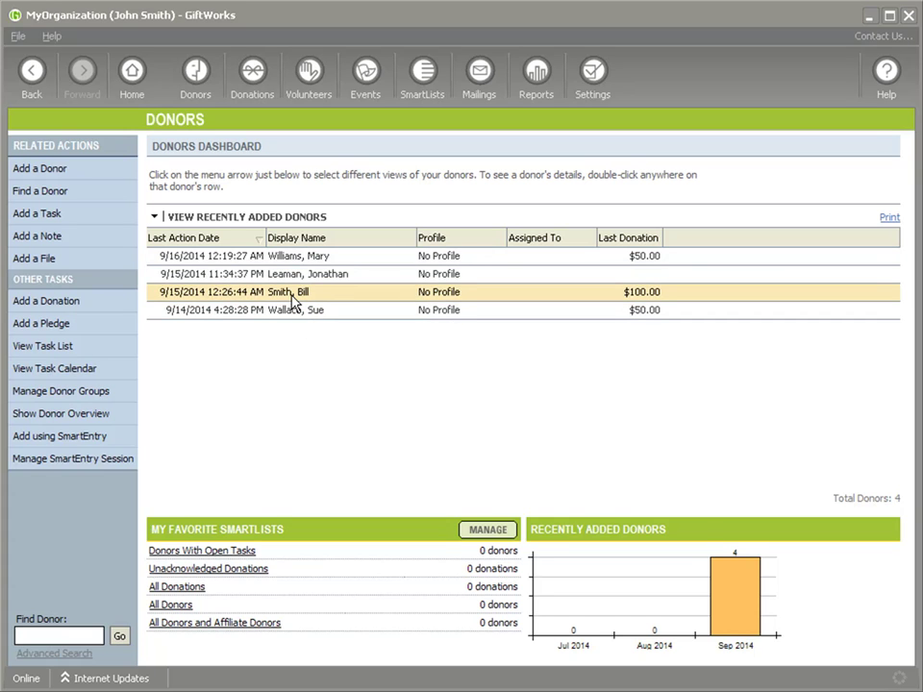
click(286, 278)
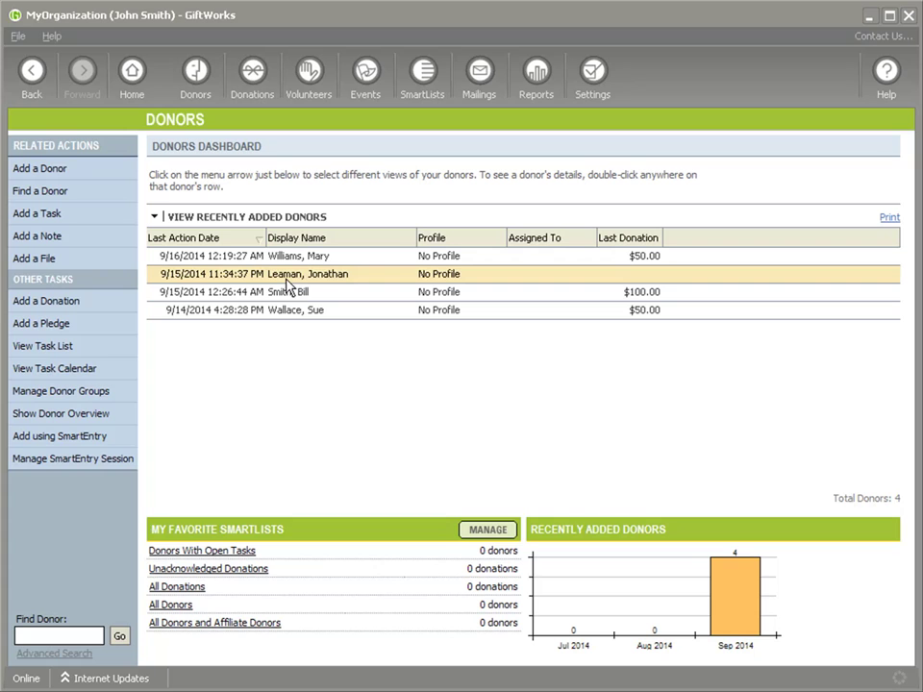
click(276, 258)
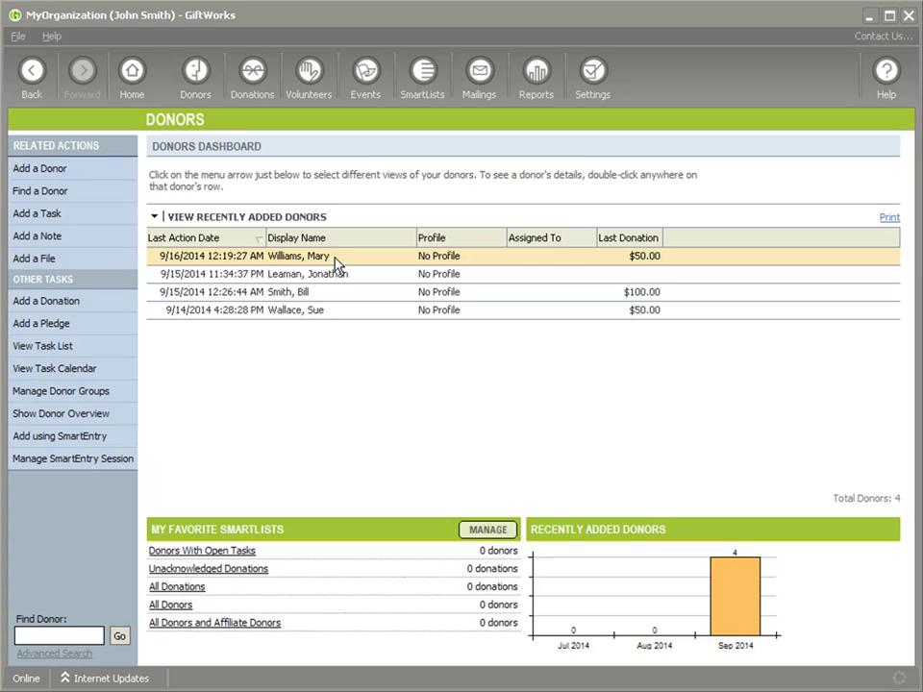
click(320, 315)
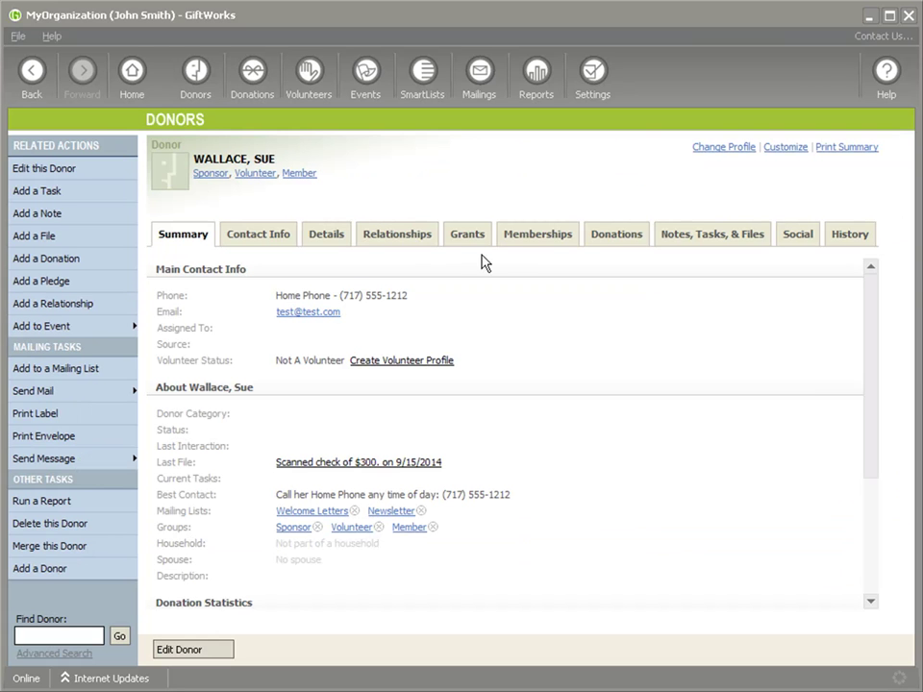
Examine the program and level of the imported membership in the donor's memberships
click(541, 236)
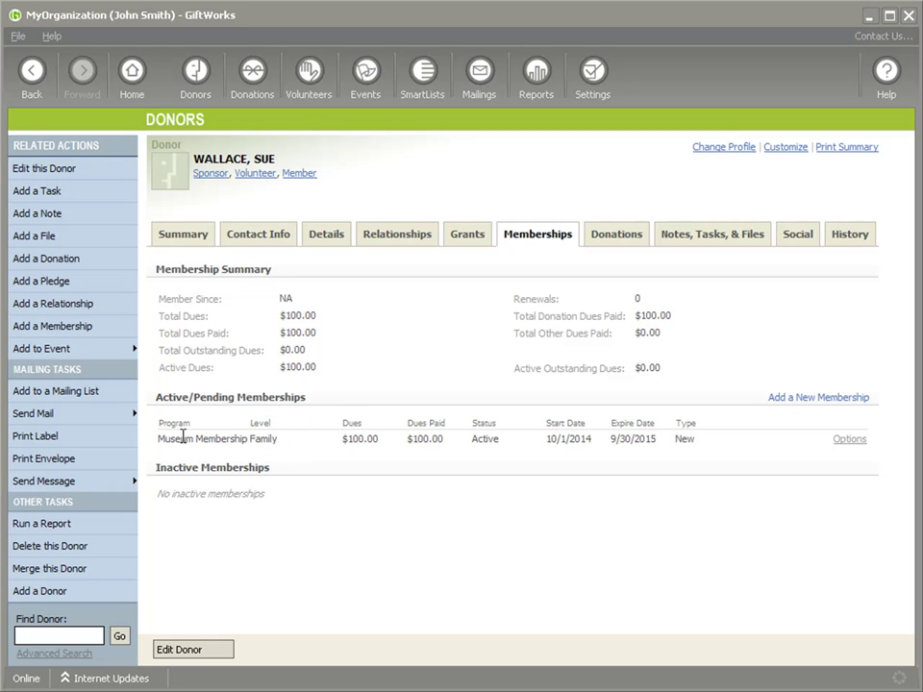
drag(158, 440, 246, 440)
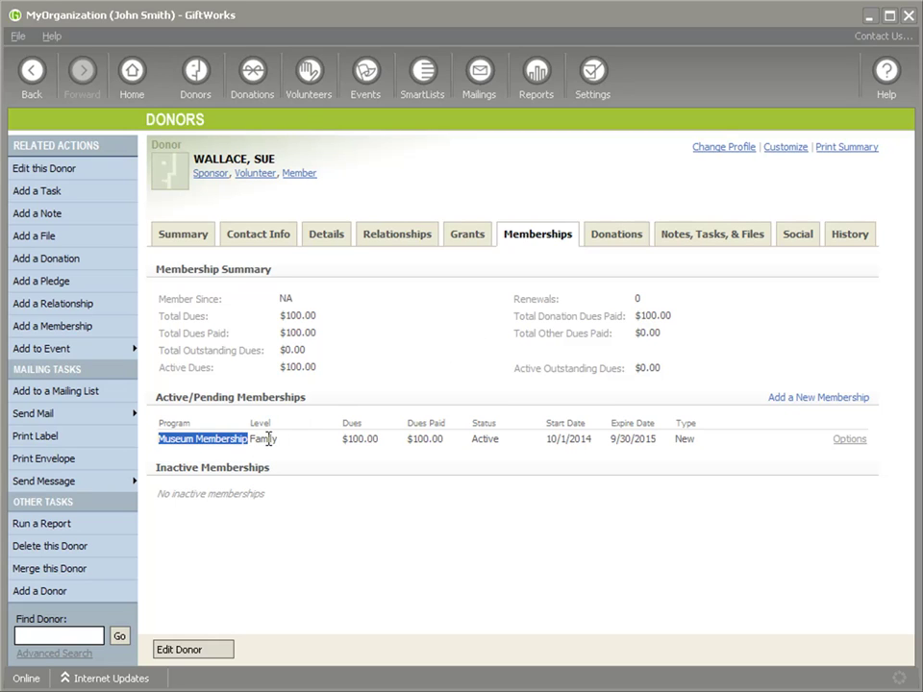
double_click(269, 440)
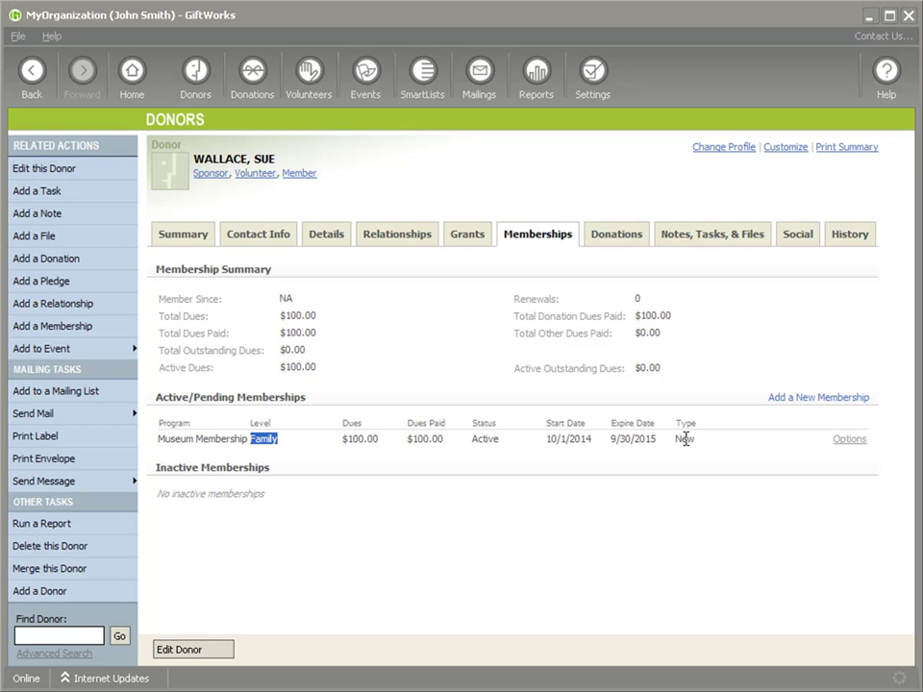
click(199, 438)
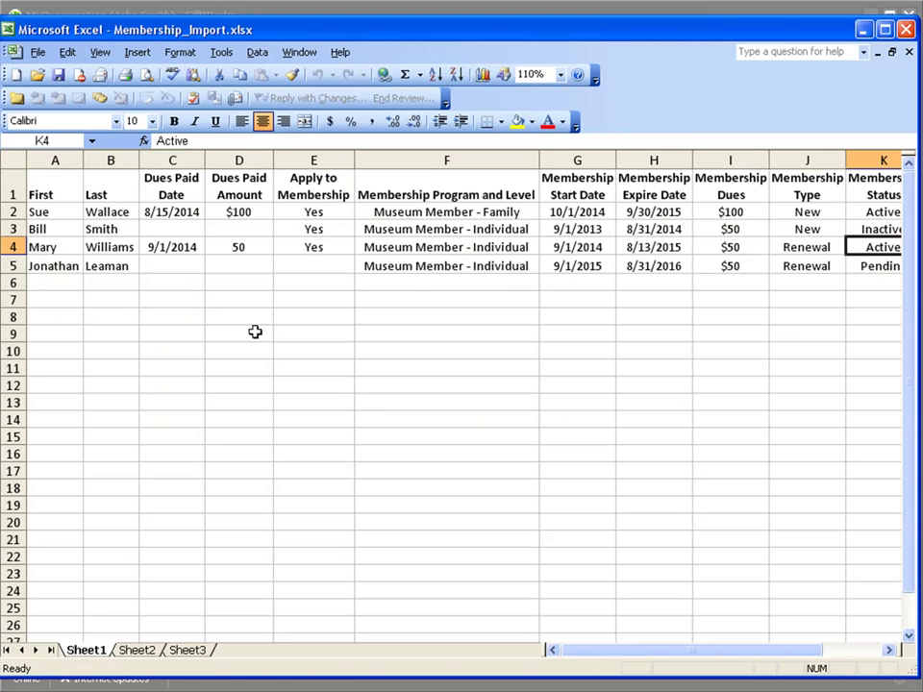
Check the same donor's dues paid date and Apply to Membership value in row 2 of Membership_Import.xlsx, and return to GiftWorks
click(50, 213)
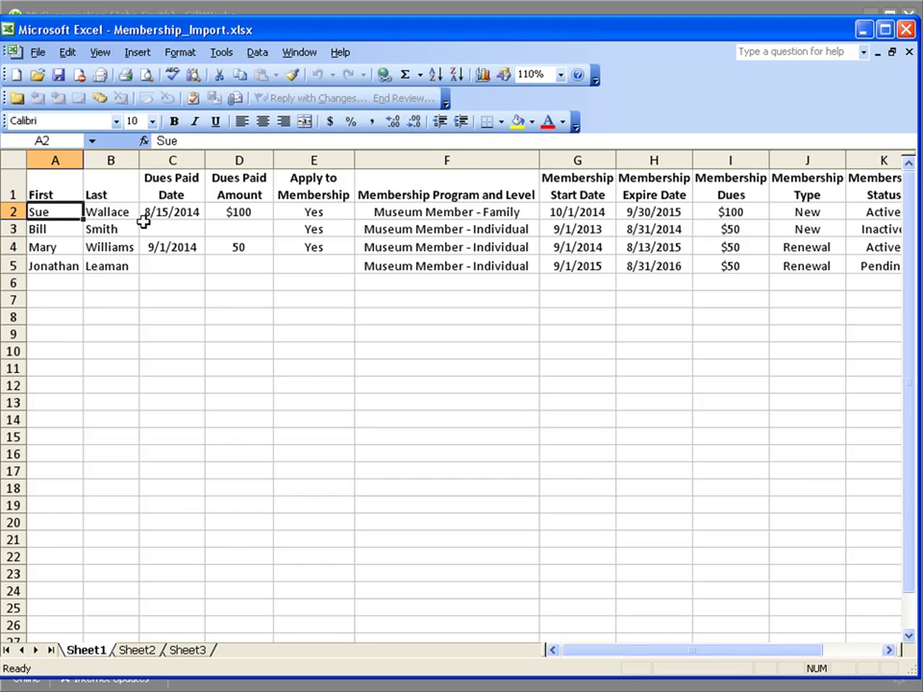
click(239, 227)
click(195, 208)
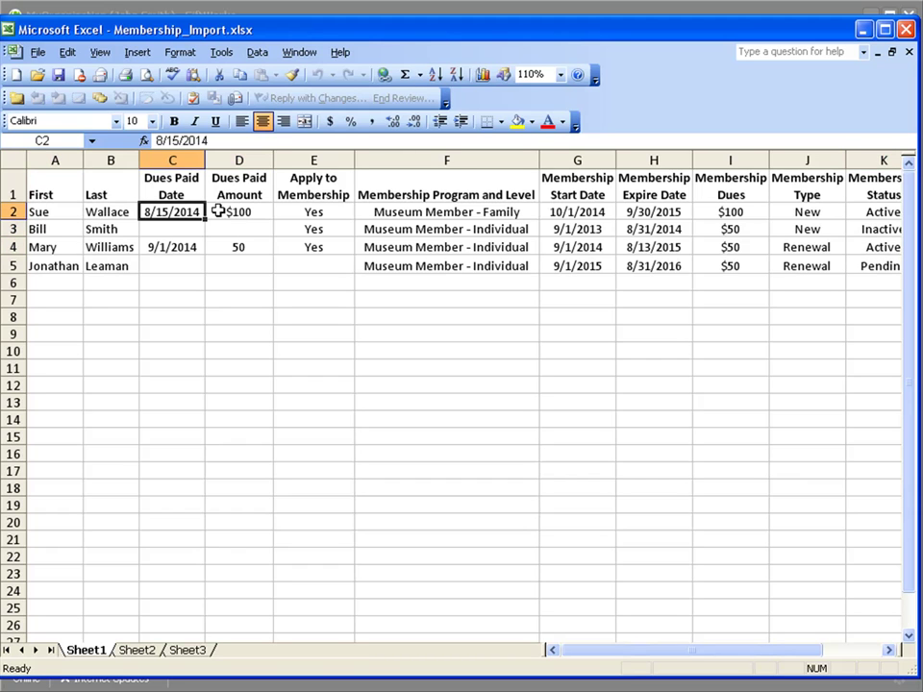
click(314, 211)
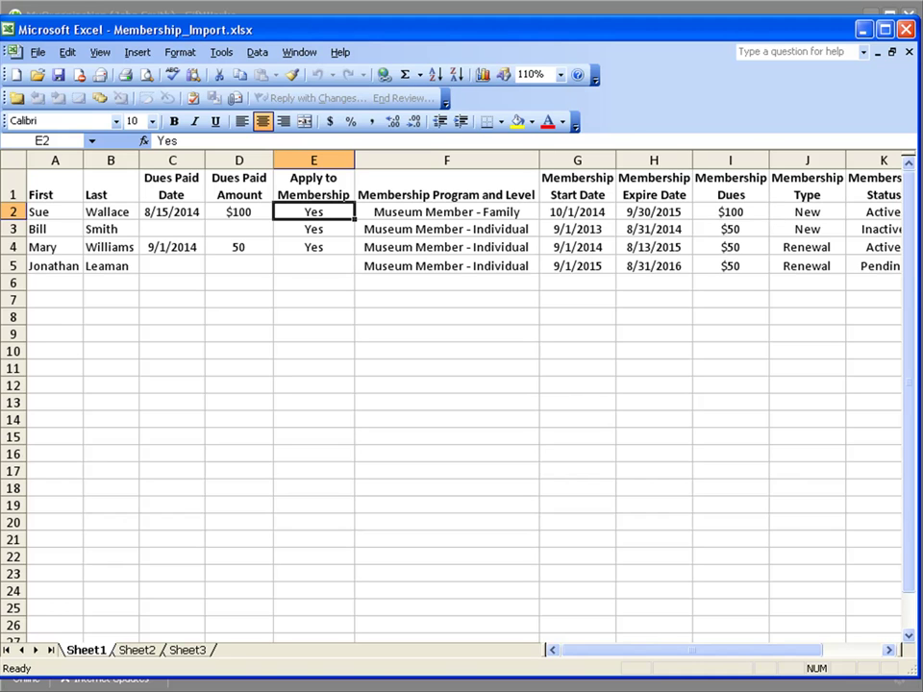
click(862, 30)
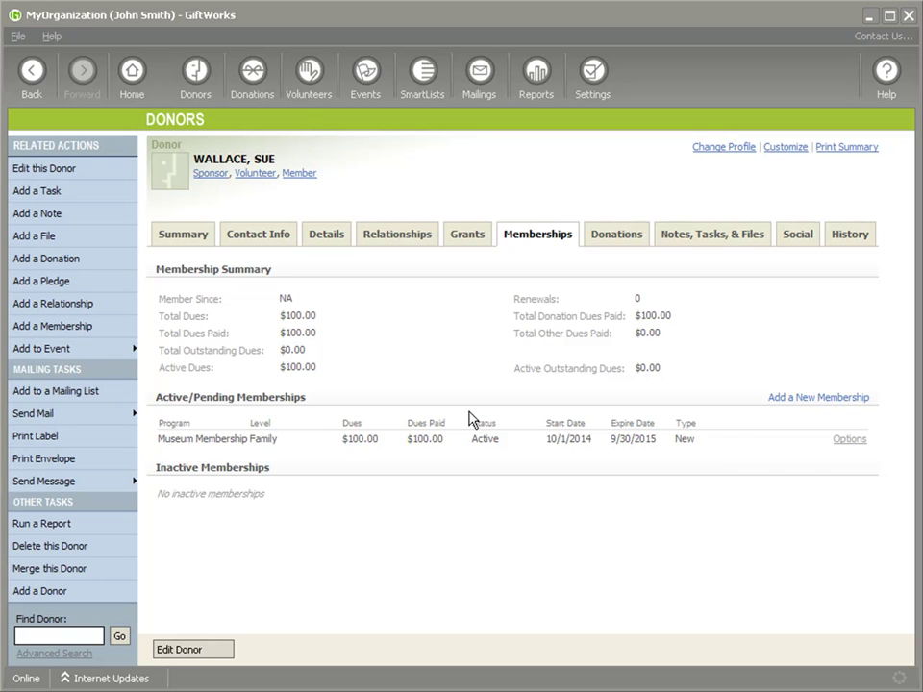
Examine the summary and related items of the 8/15/2014 gift in the donor's donation details, and return to the donor's memberships
click(617, 238)
click(298, 270)
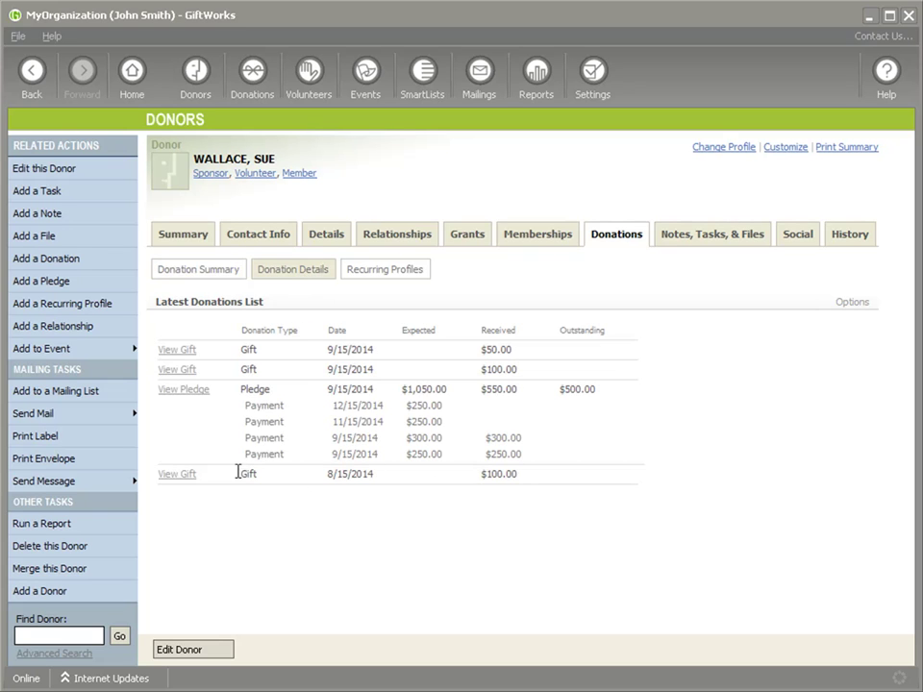
click(190, 476)
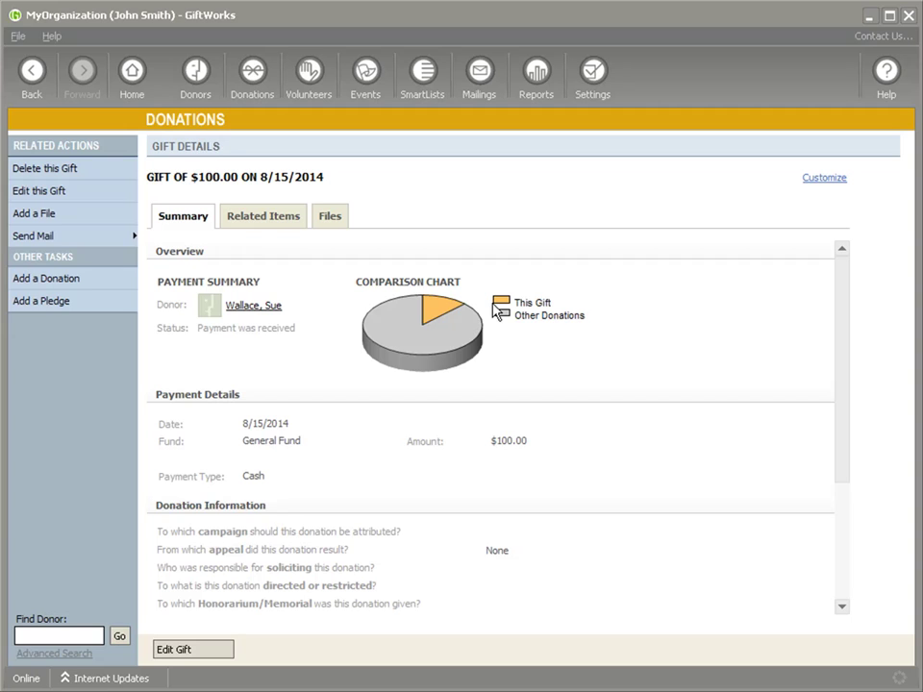
click(257, 218)
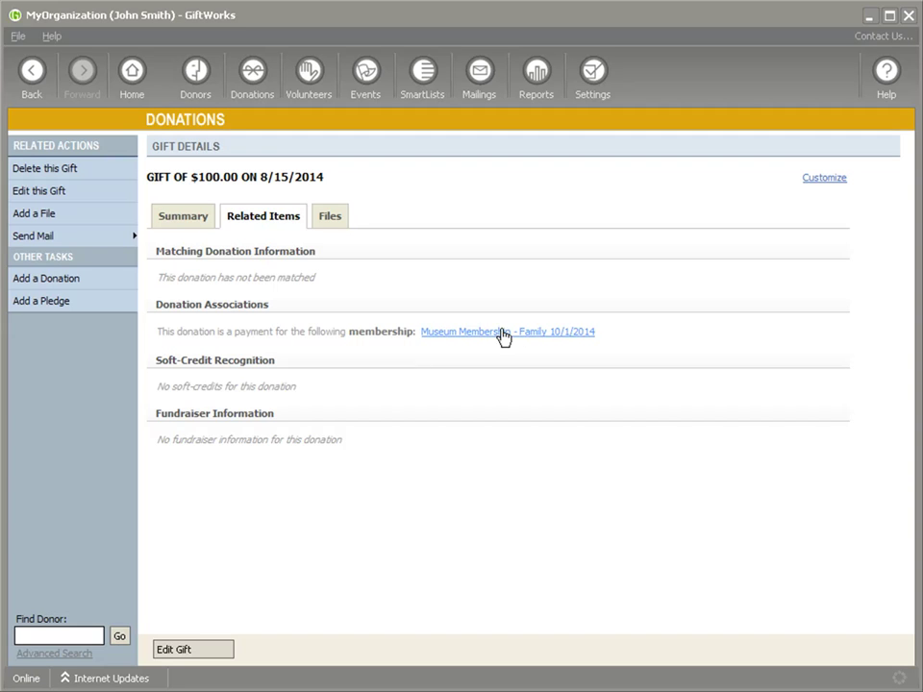
click(40, 74)
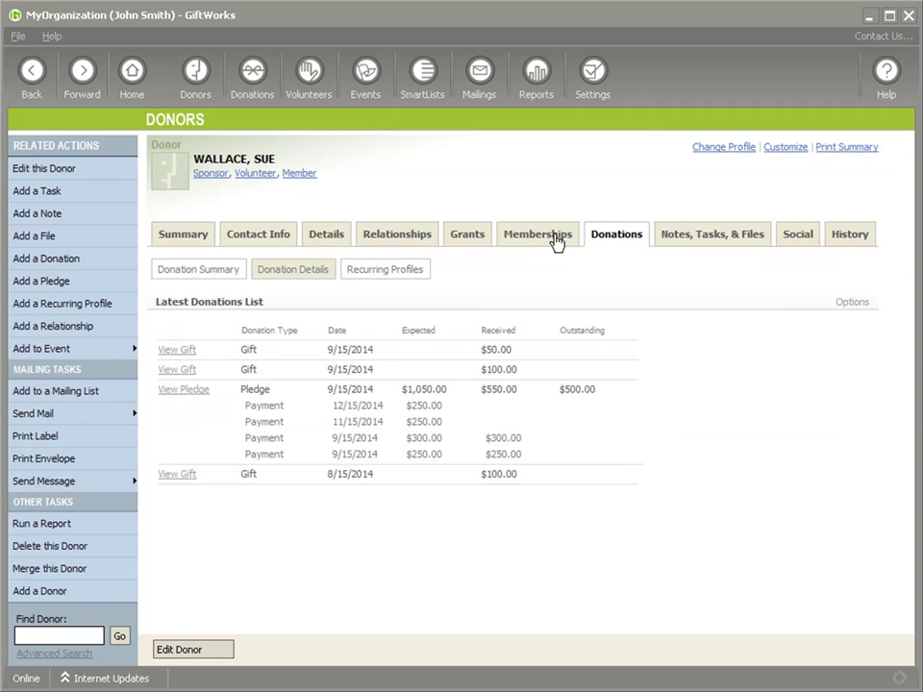
click(544, 237)
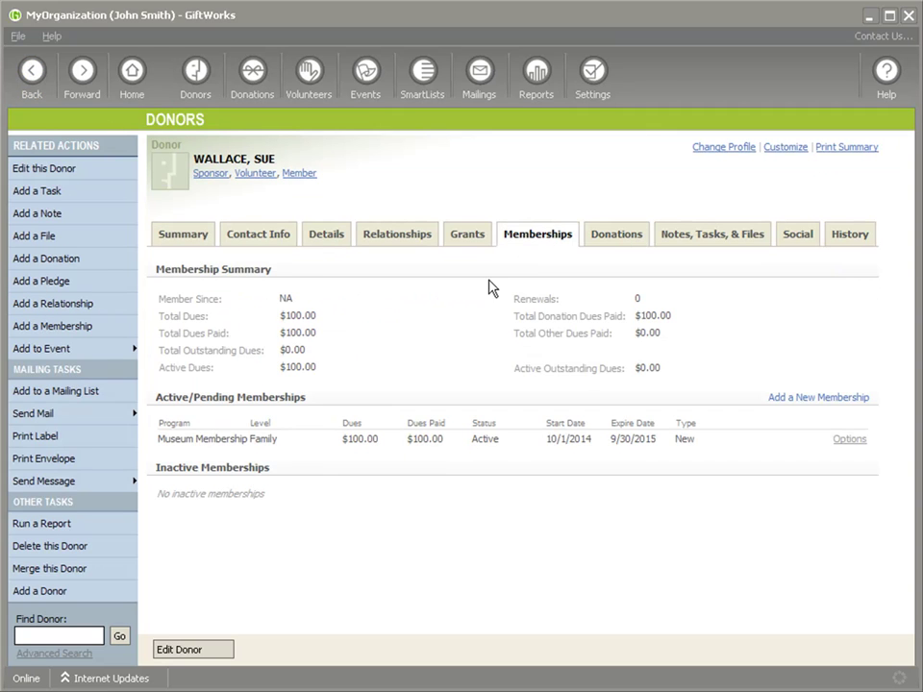
Check the donor's total outstanding dues, and open the donor record whose last action is 9/15/2014 12:26:44 AM from the Donors dashboard
drag(283, 316, 307, 352)
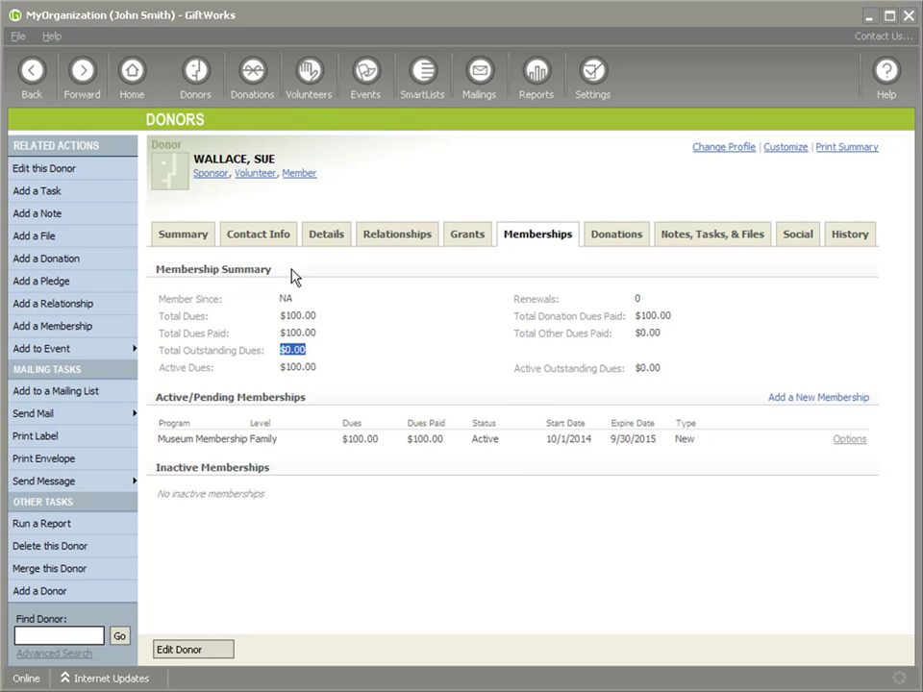
click(205, 82)
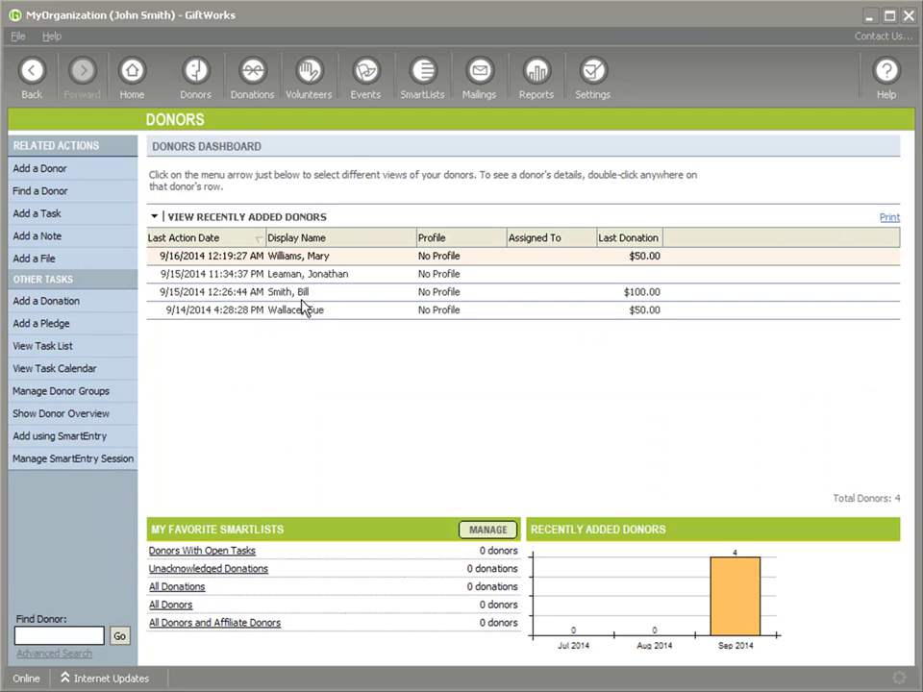
click(319, 298)
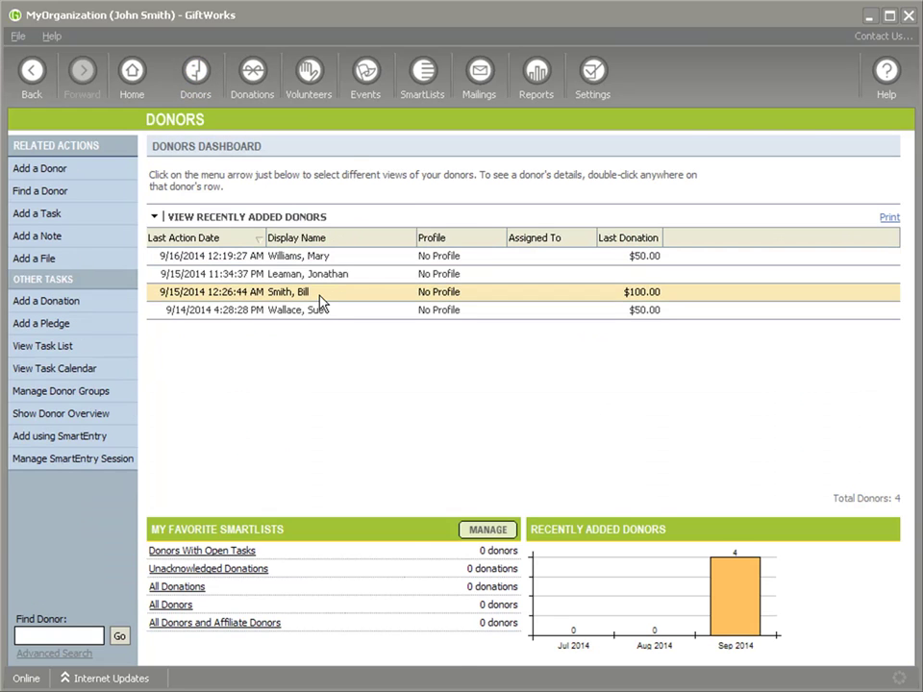
double_click(320, 301)
Switch to Membership_Import.xlsx, check row 3's dues paid, program and level, start and expire dates and status, and return to GiftWorks
key(alt+Tab)
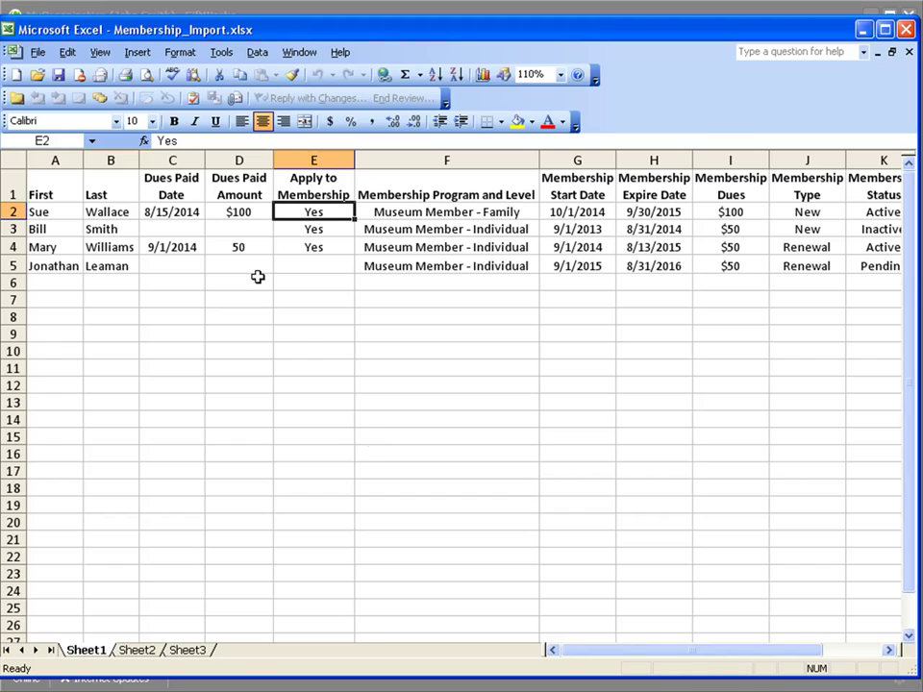
click(68, 233)
click(150, 231)
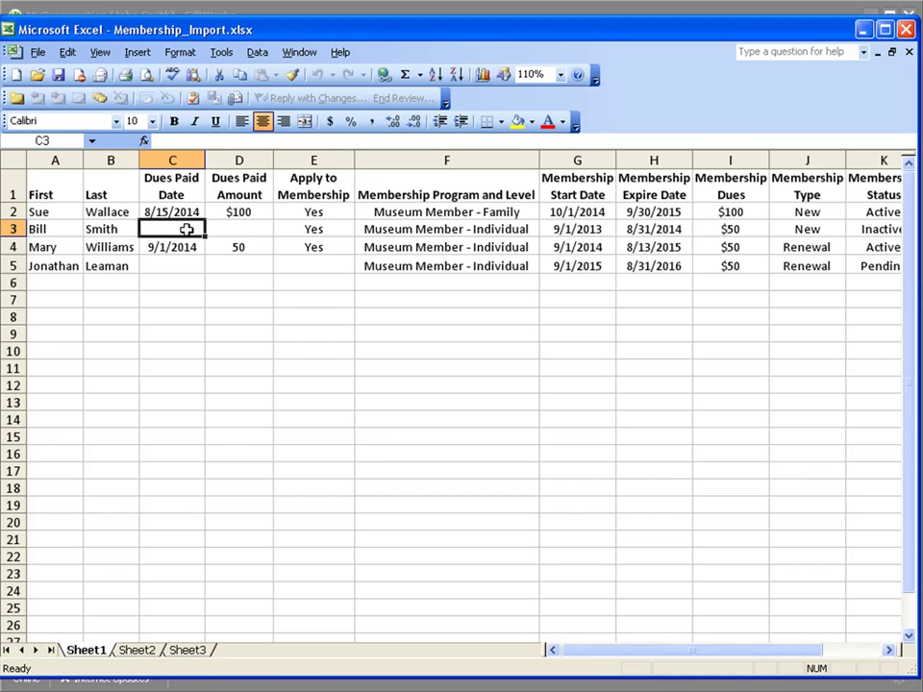
click(241, 231)
click(441, 231)
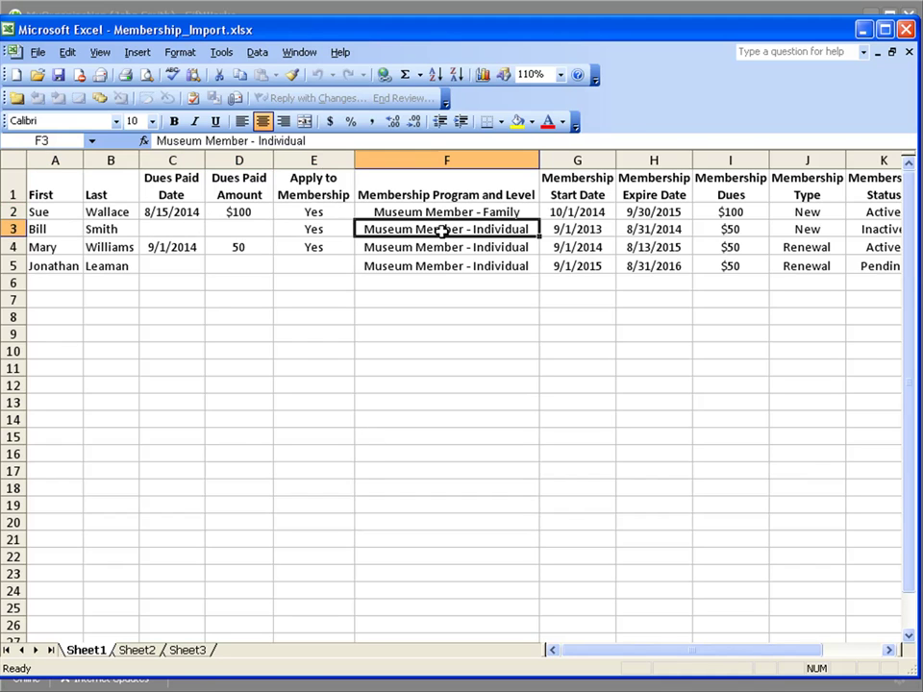
click(575, 229)
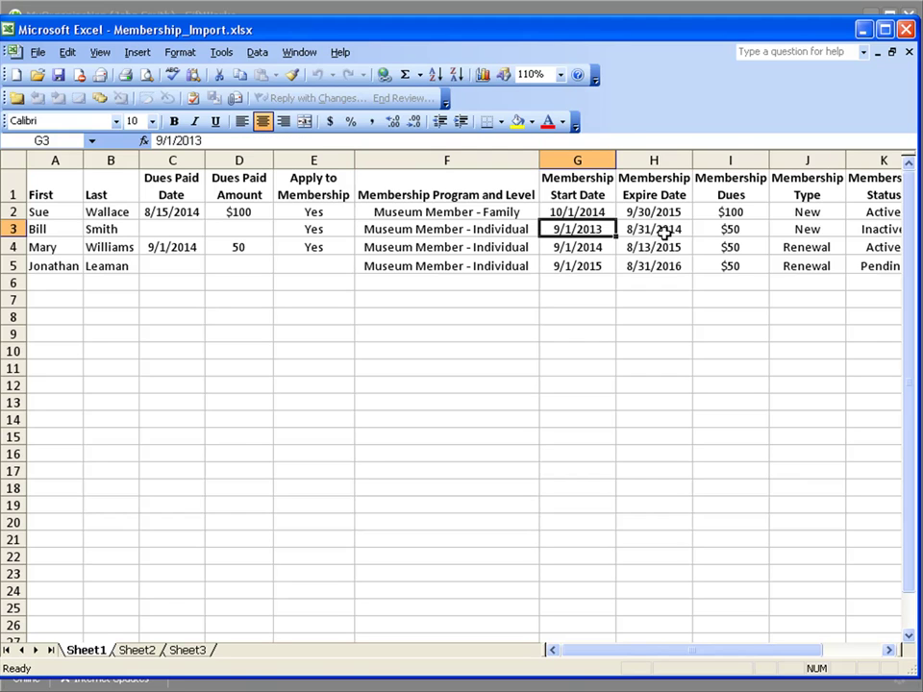
click(645, 231)
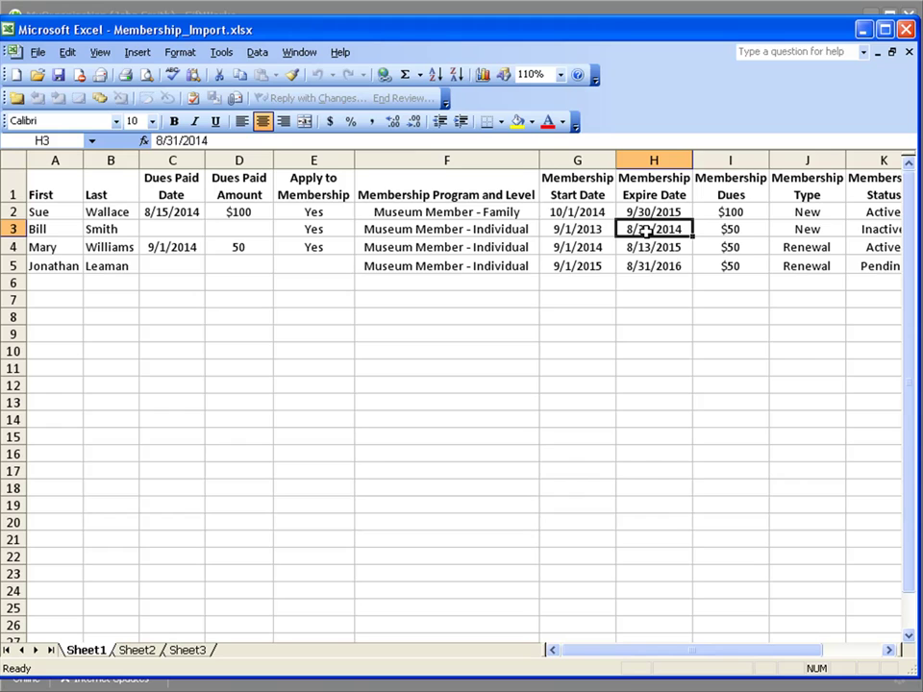
click(876, 231)
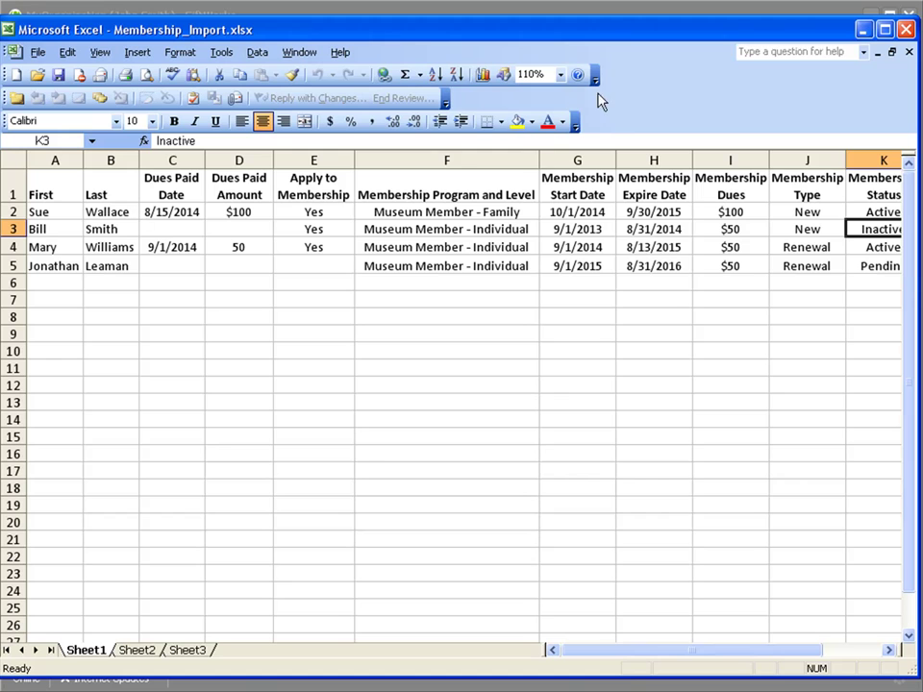
click(864, 30)
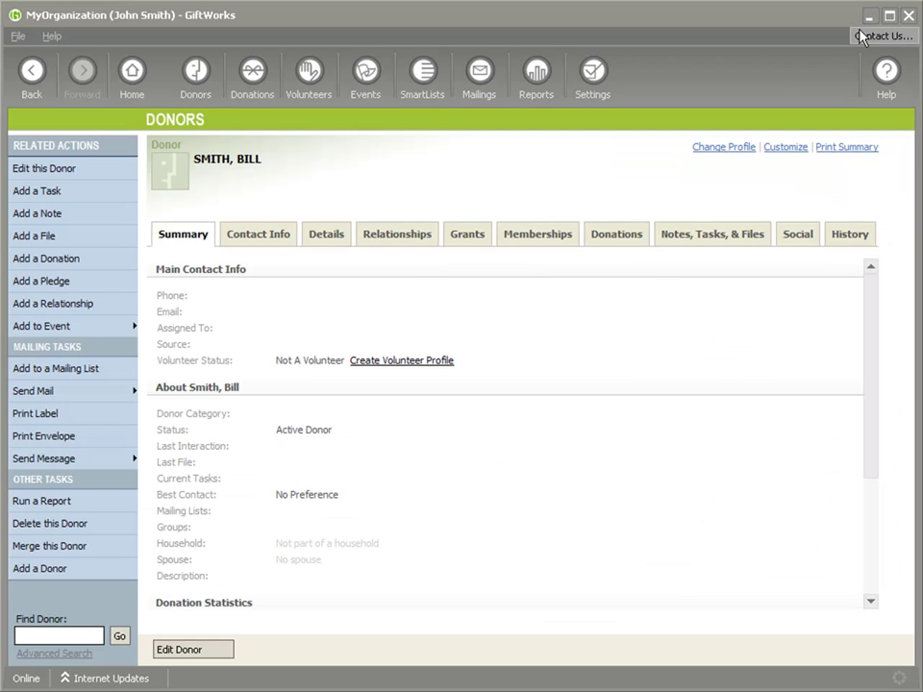
Examine the program, level, status and dates of the inactive membership in the donor's memberships
click(540, 237)
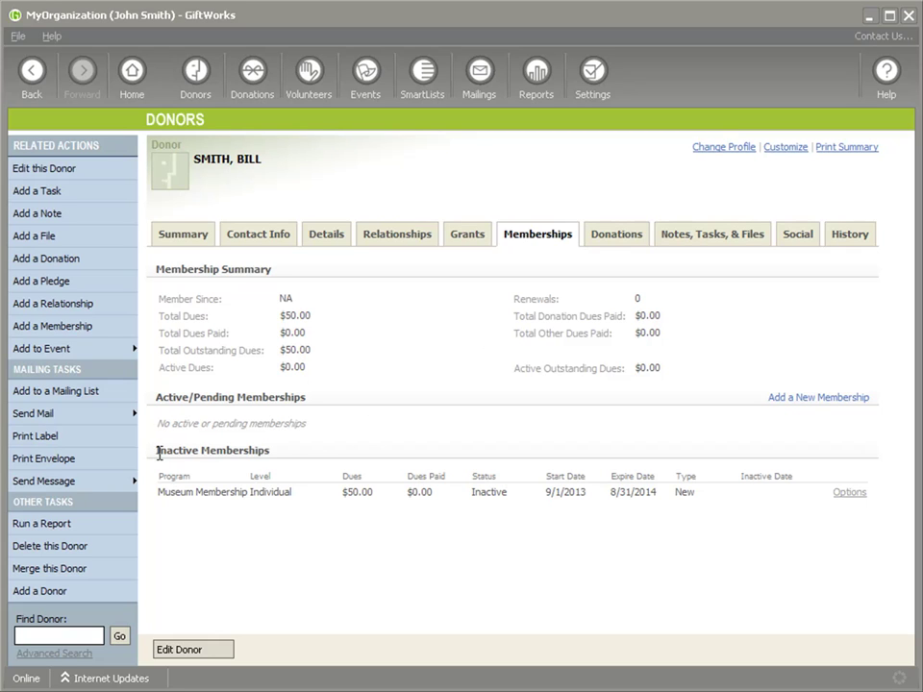
drag(158, 451, 237, 453)
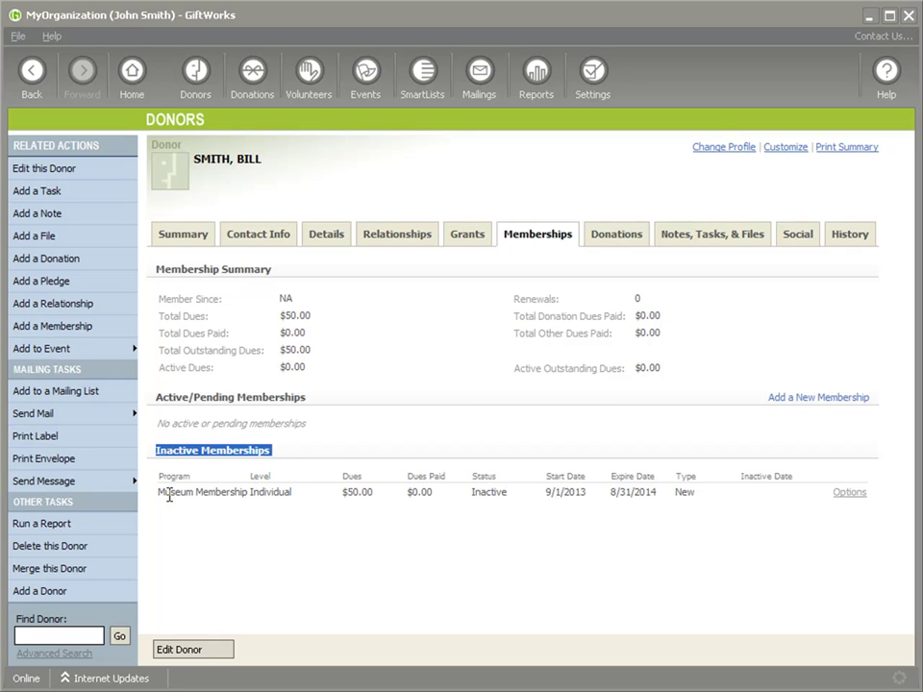
drag(163, 495, 231, 496)
double_click(265, 493)
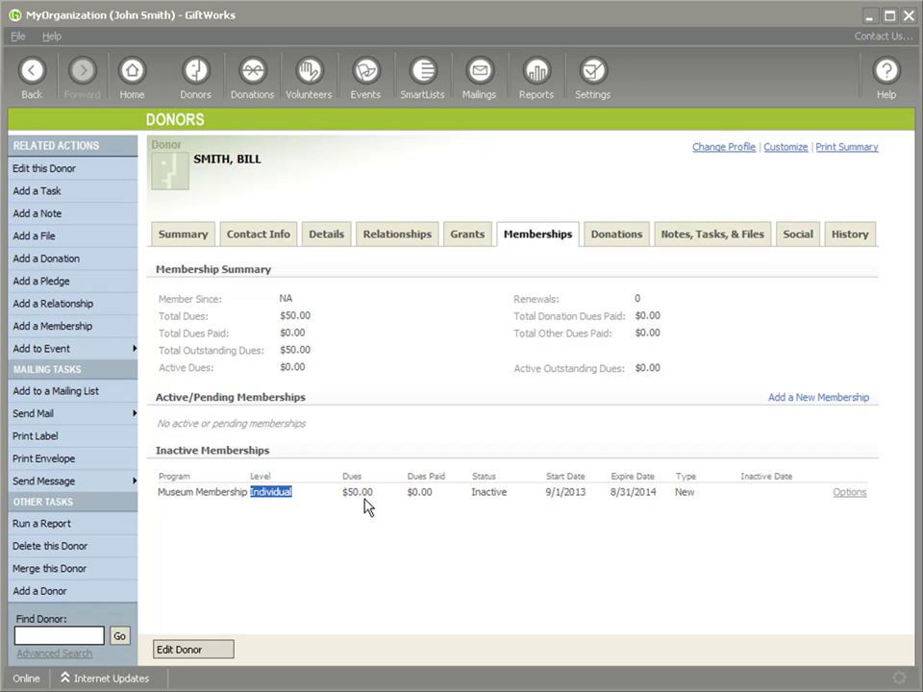
click(487, 491)
double_click(487, 492)
drag(552, 491, 647, 513)
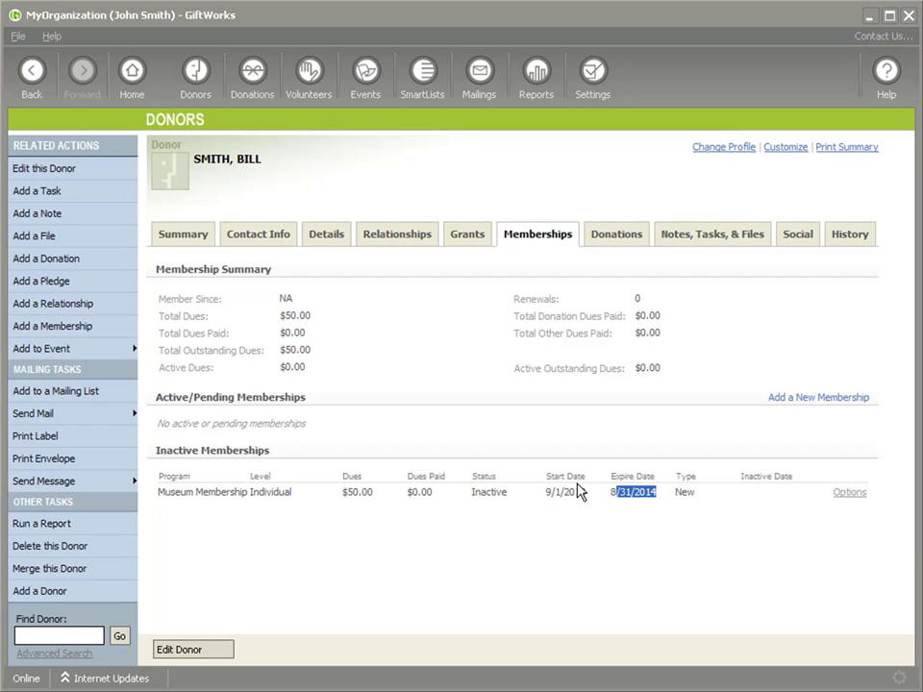
Return to the Donors dashboard, and check the membership start and expire dates in row 5 of Membership_Import.xlsx
click(197, 77)
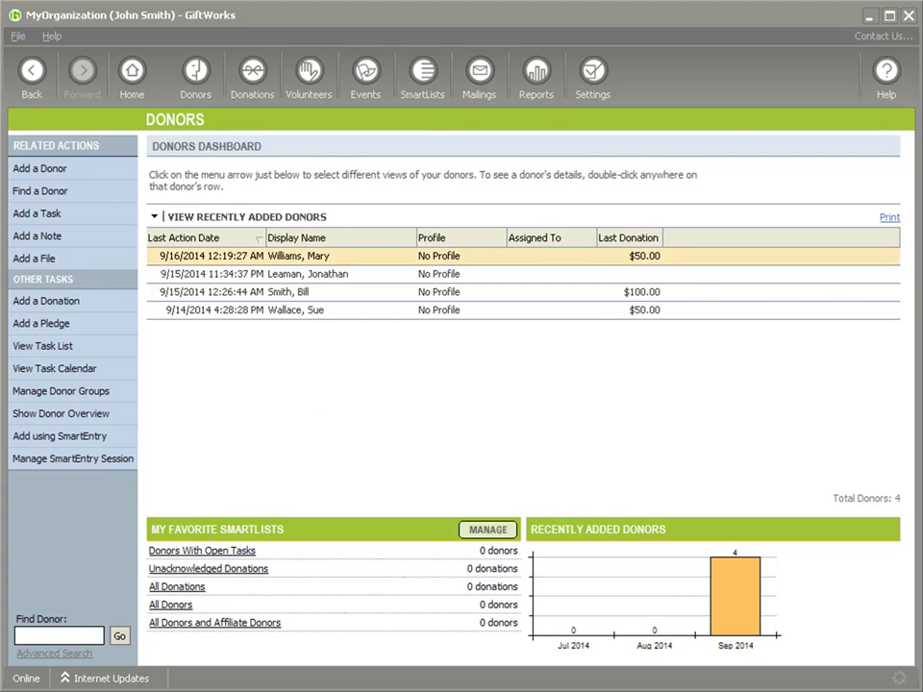
key(alt+Tab)
click(65, 263)
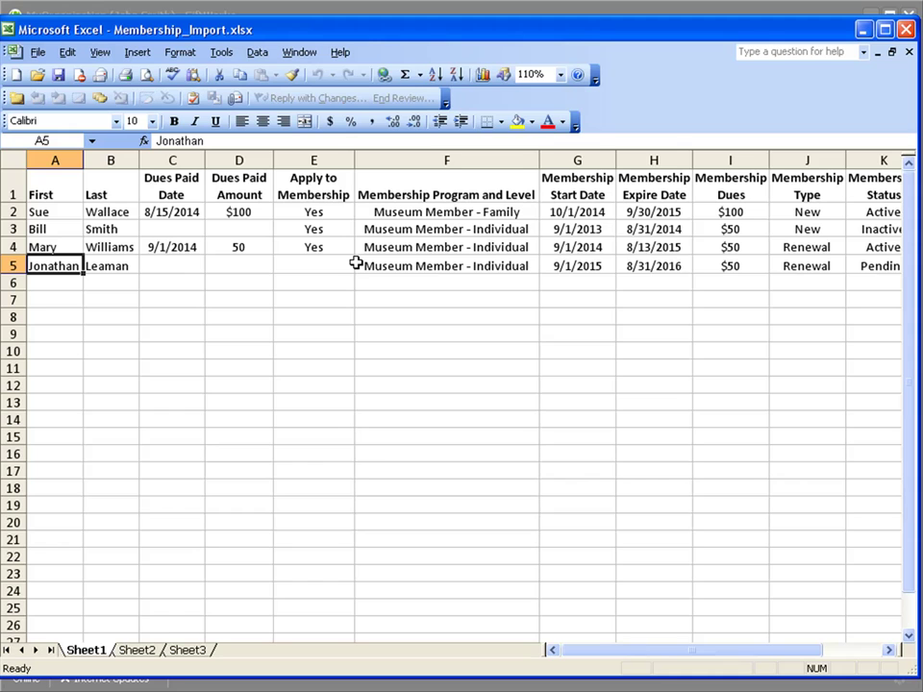
click(596, 267)
click(657, 268)
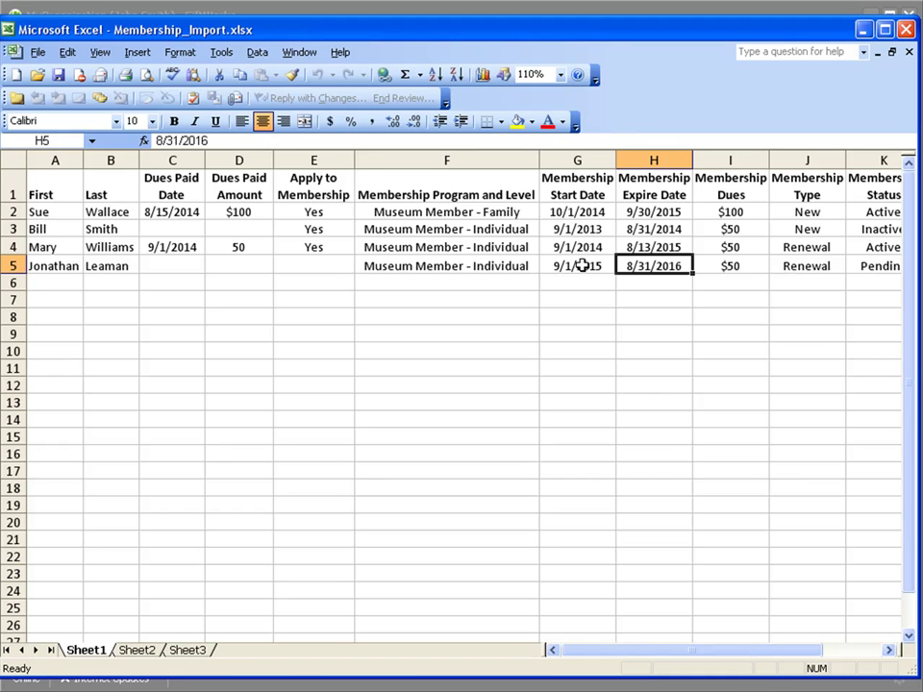
click(863, 30)
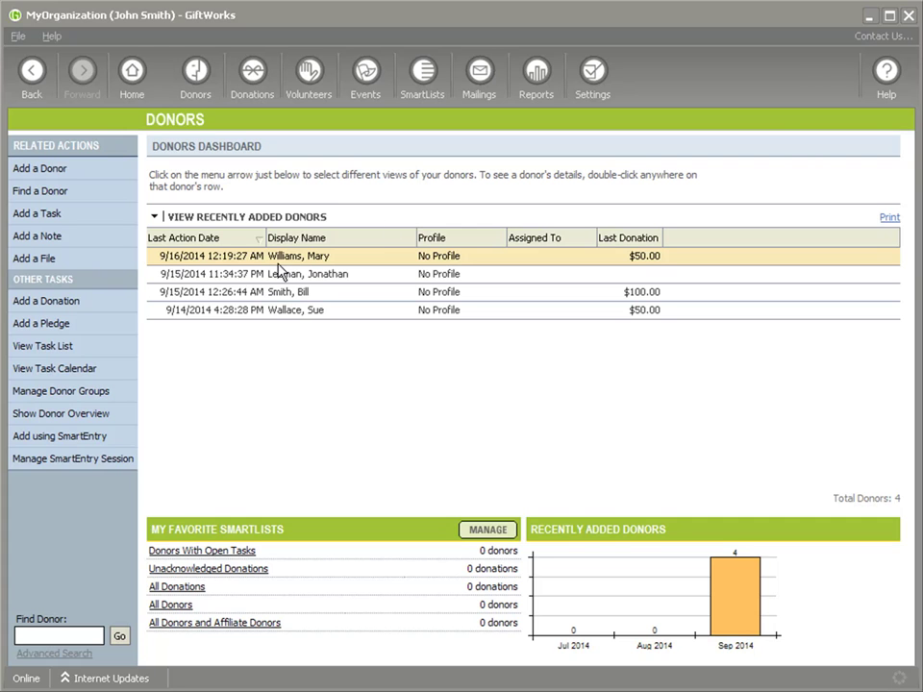
Open the donor whose last action is 9/15/2014 11:34:37 PM and examine the active and pending memberships' status, expire date, dues and type
double_click(281, 272)
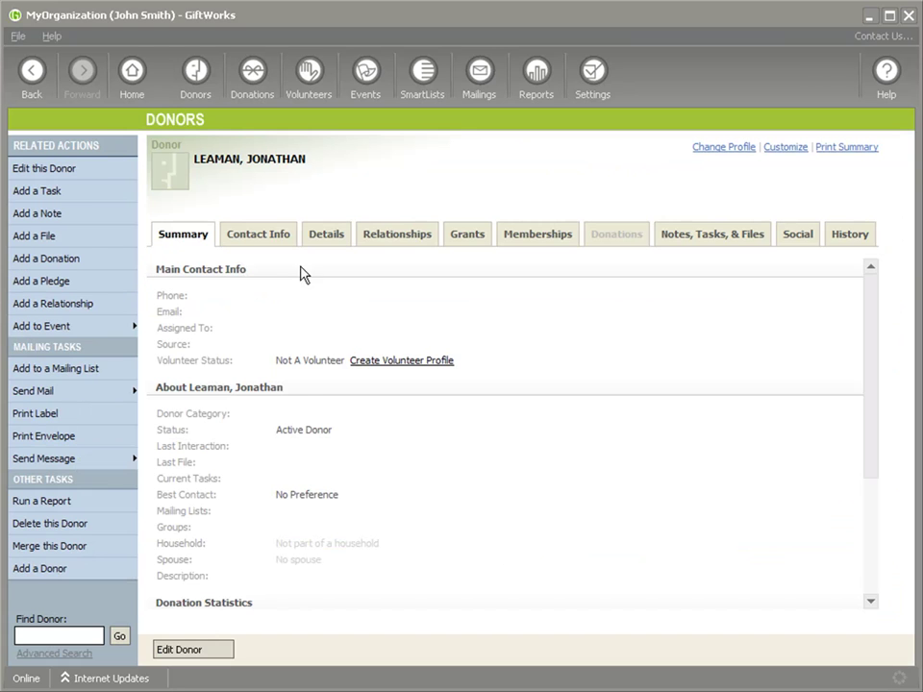
click(560, 238)
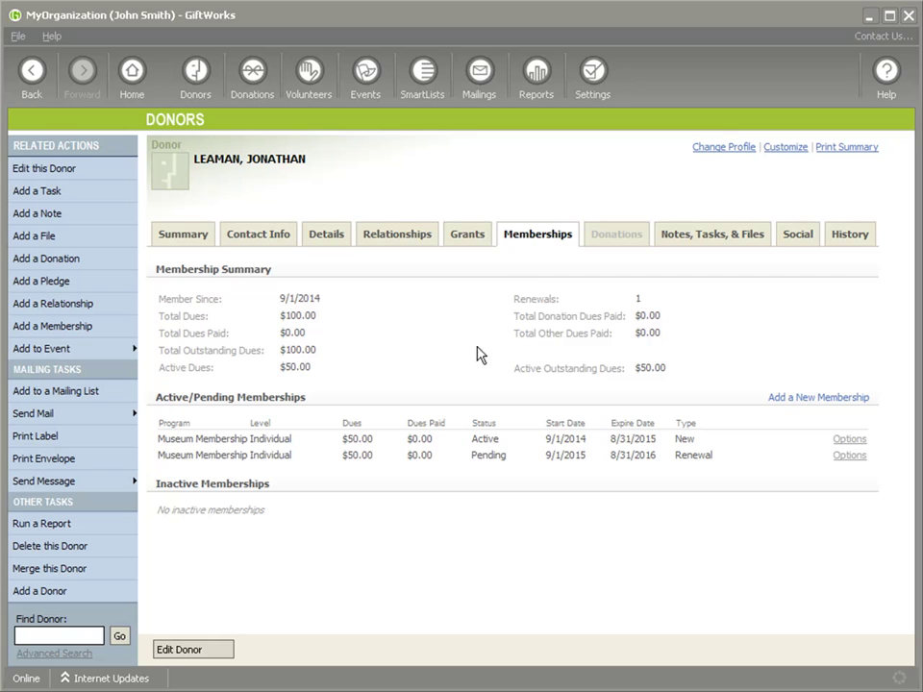
drag(472, 441, 521, 445)
drag(617, 439, 657, 443)
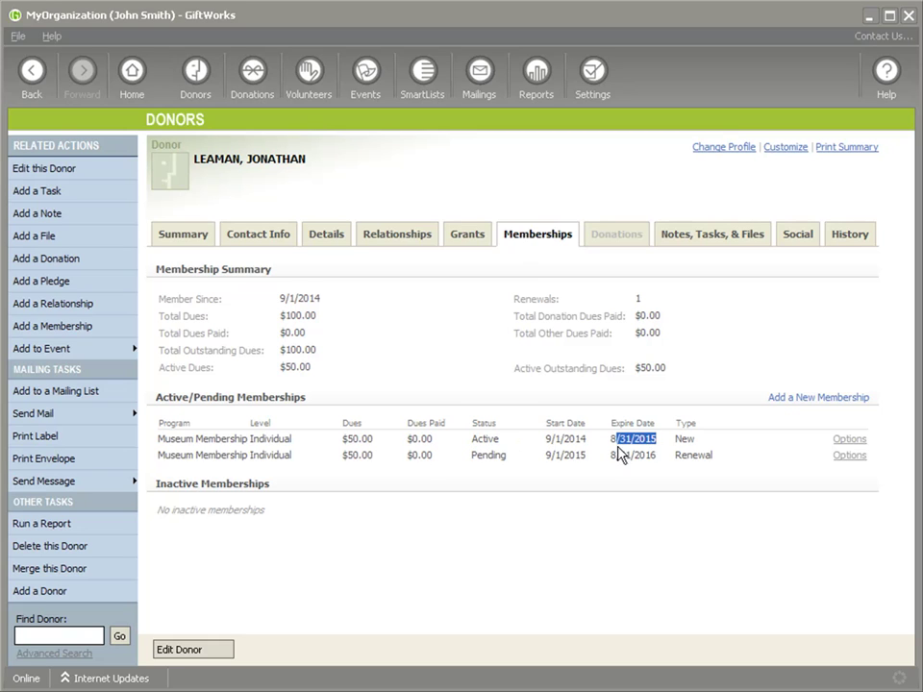
drag(473, 453, 509, 463)
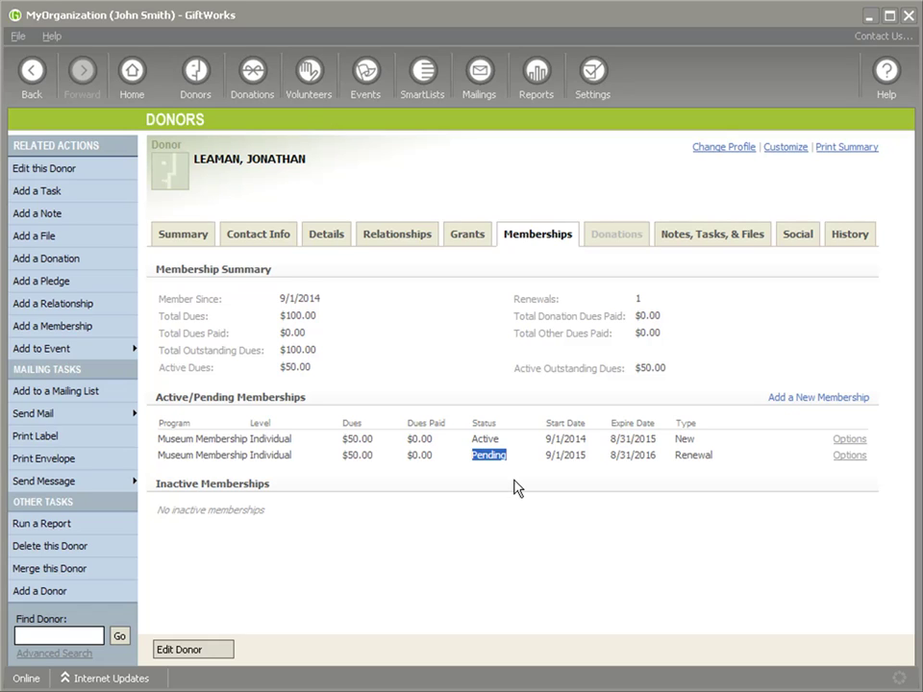
drag(342, 456, 438, 474)
click(415, 458)
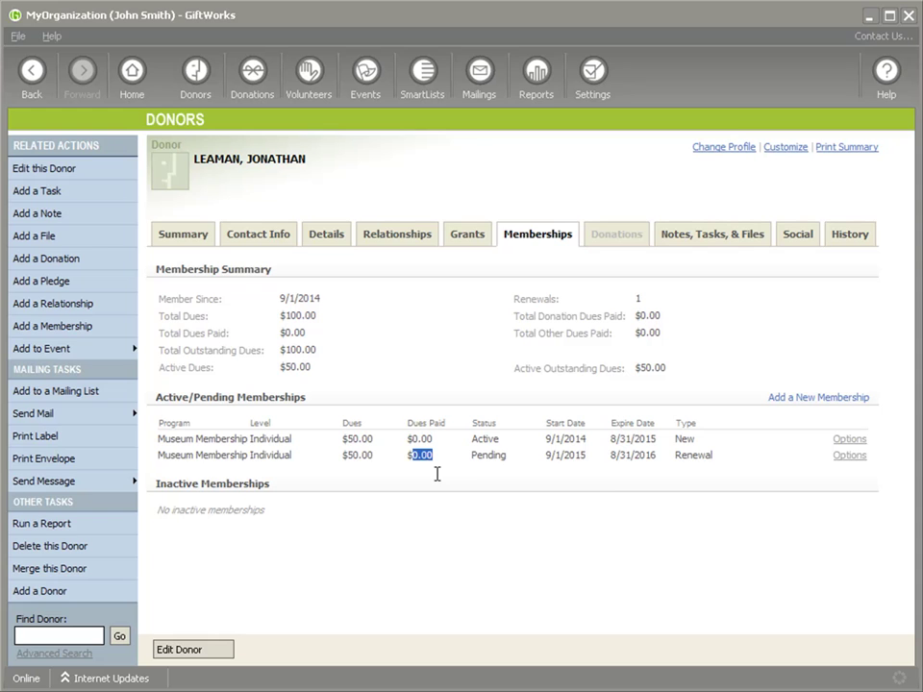
double_click(687, 458)
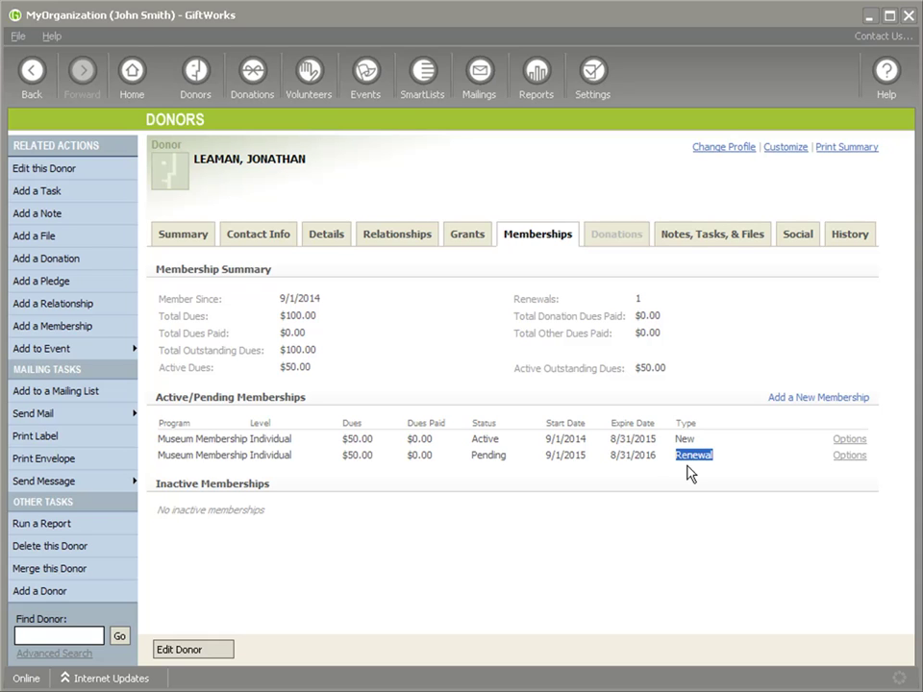
Check the Membership Type in row 5 of Membership_Import.xlsx and return to GiftWorks
key(alt+Tab)
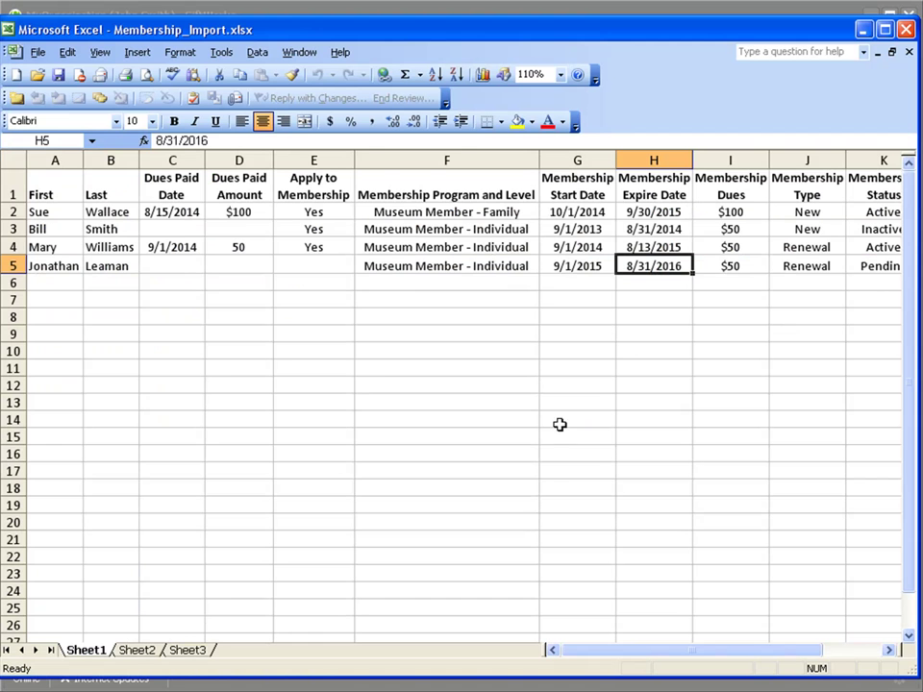
click(804, 261)
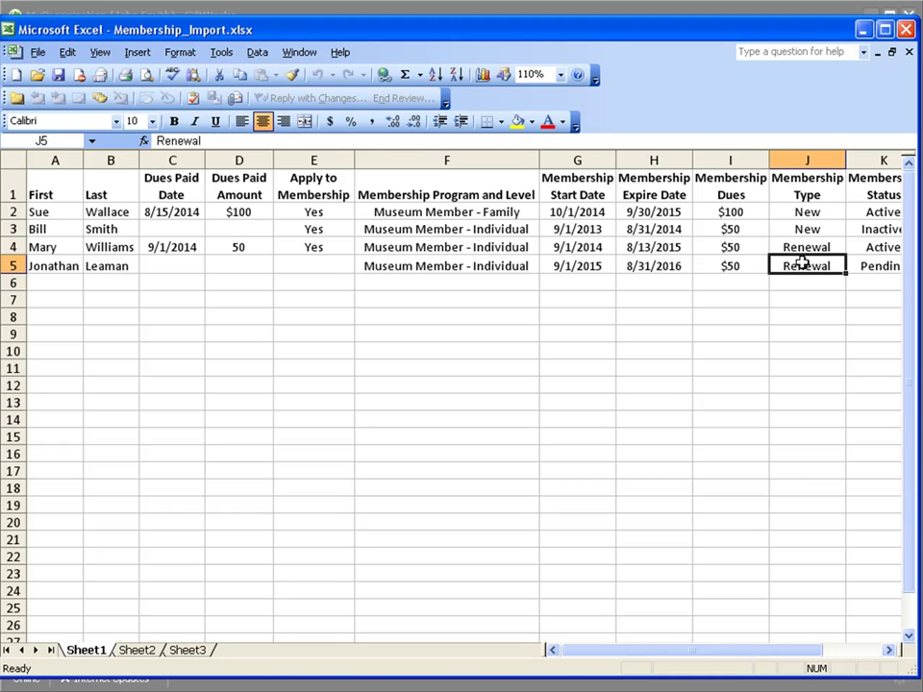
click(863, 30)
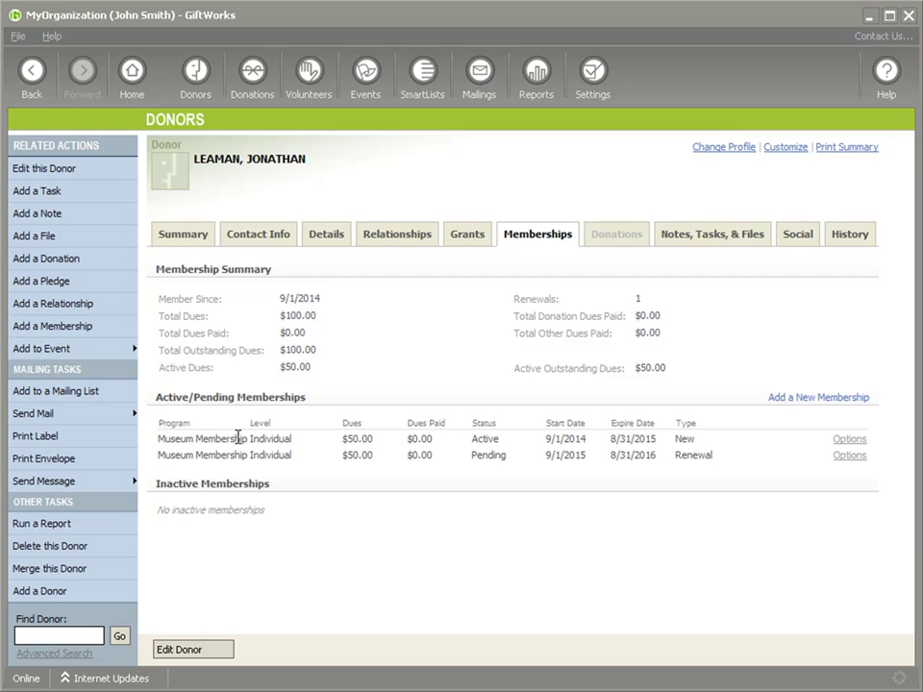
Open the memberships of the donor whose last action date is 9/16/2014 from the Donors dashboard
click(198, 74)
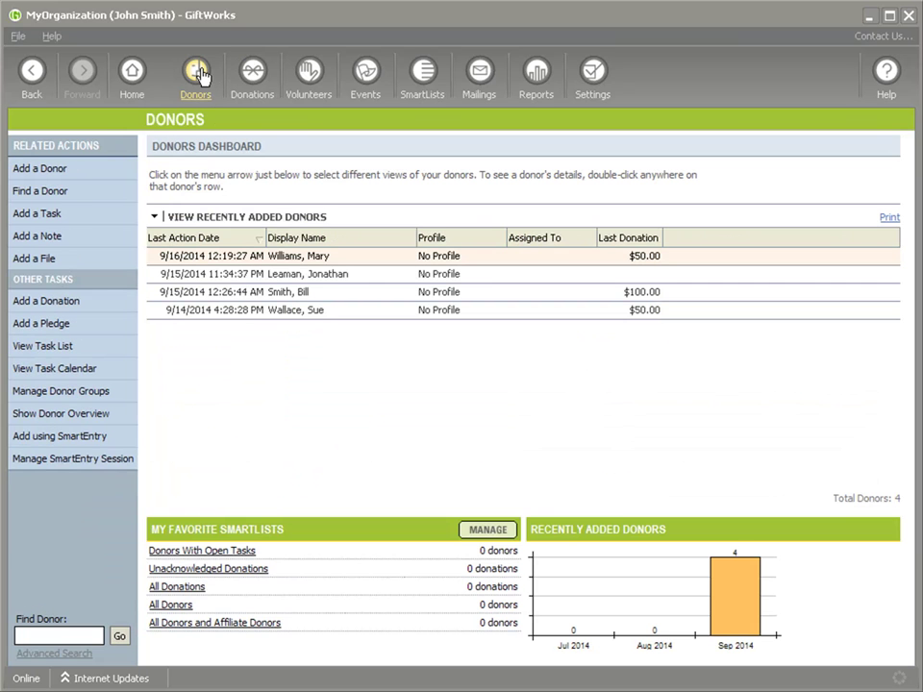
double_click(325, 257)
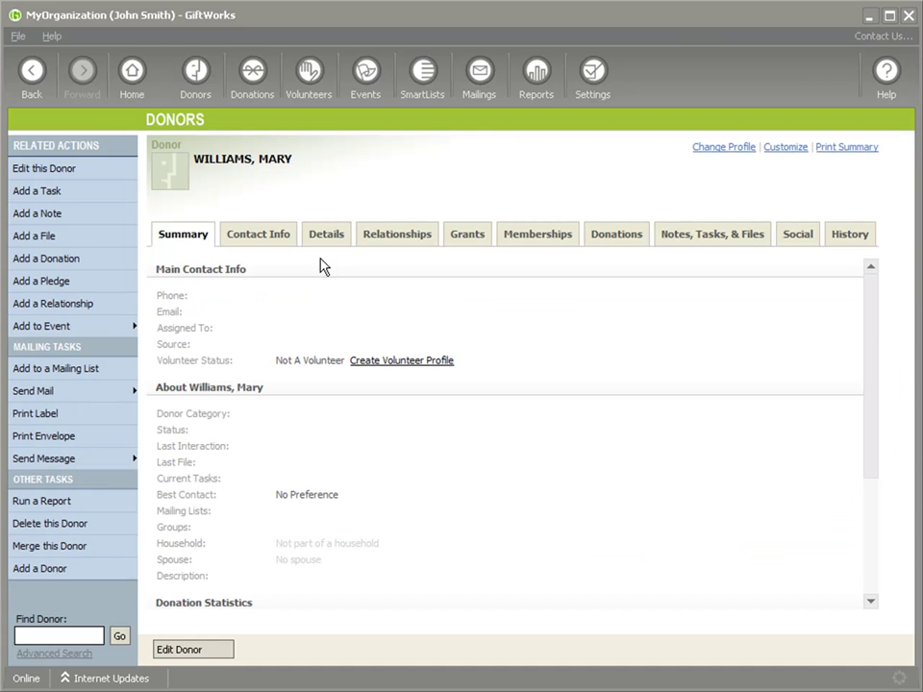
click(533, 238)
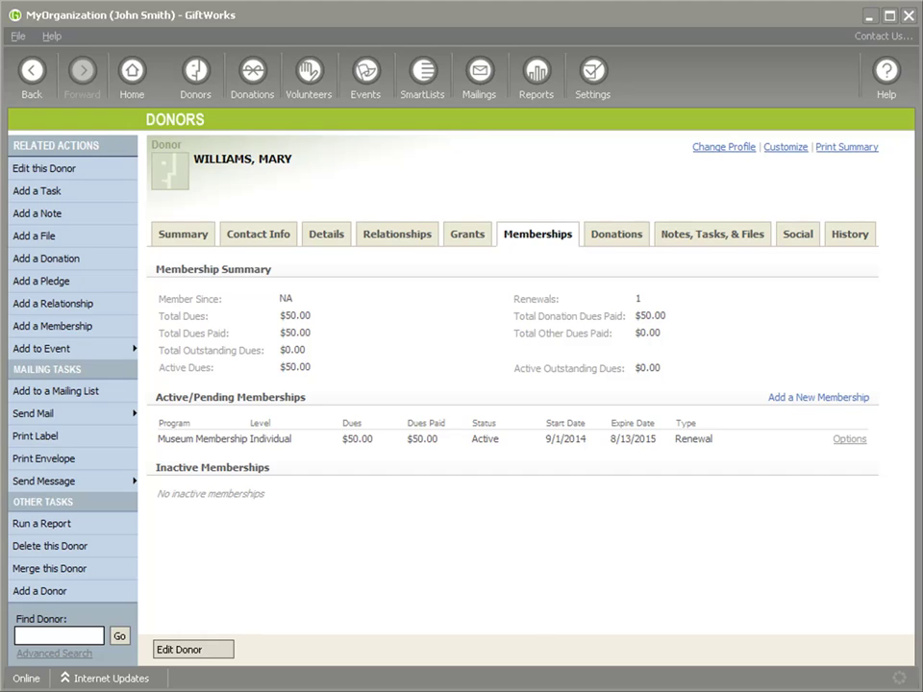
Check the dues paid date and amount in row 4 of Membership_Import.xlsx and return to GiftWorks
key(alt+Tab)
click(56, 249)
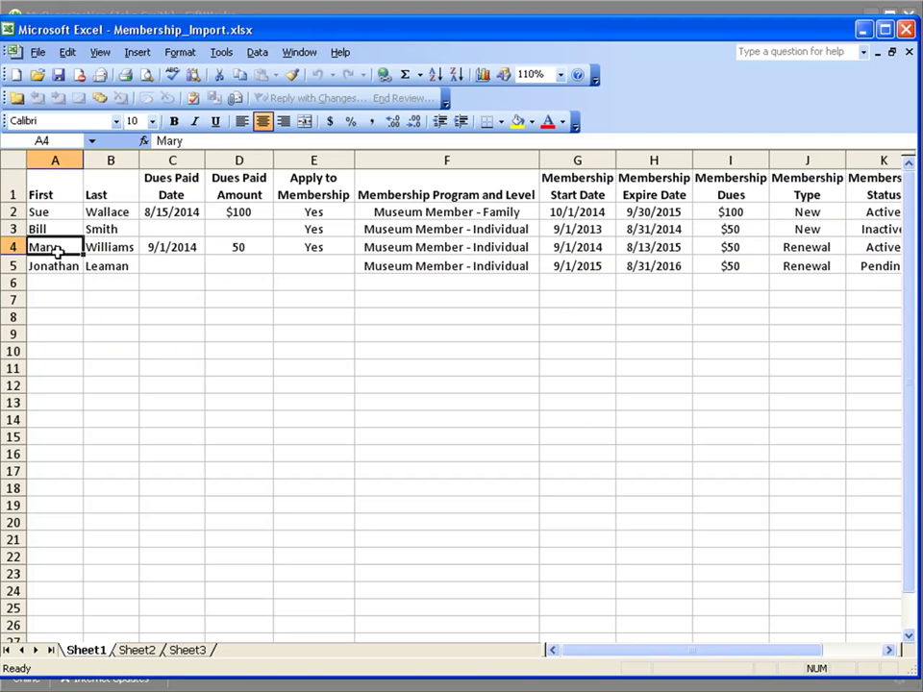
click(183, 247)
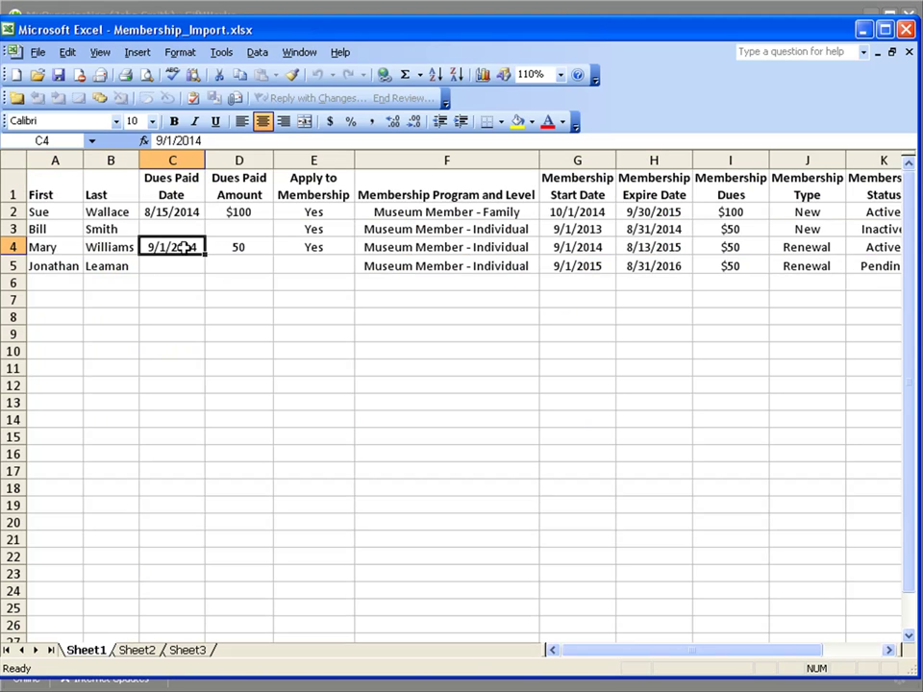
click(242, 249)
click(179, 246)
click(866, 29)
Examine the status and type of the membership listed under the donor's active and pending memberships
drag(163, 397, 183, 398)
double_click(483, 439)
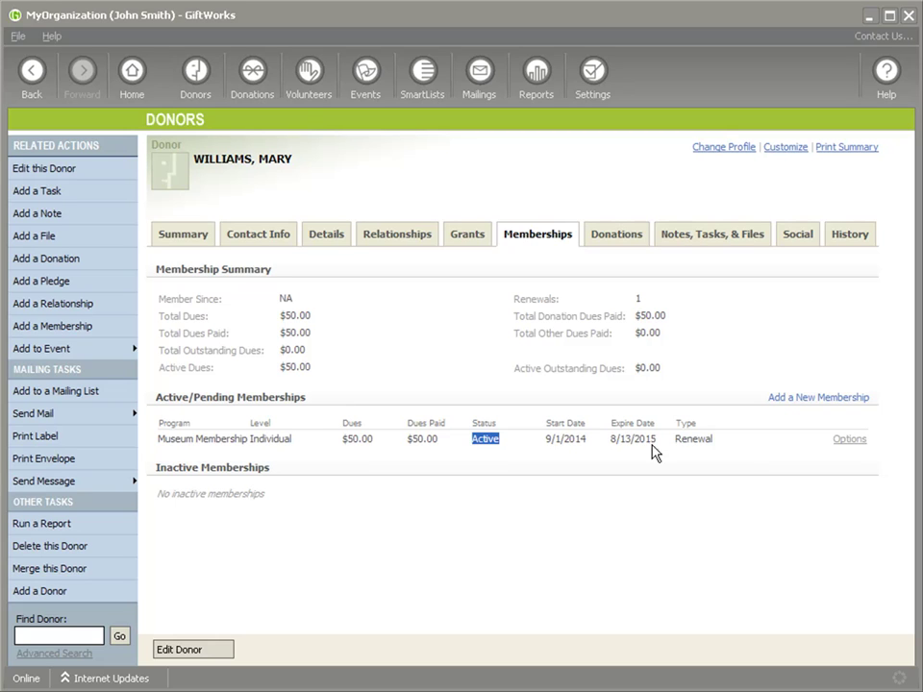
double_click(708, 441)
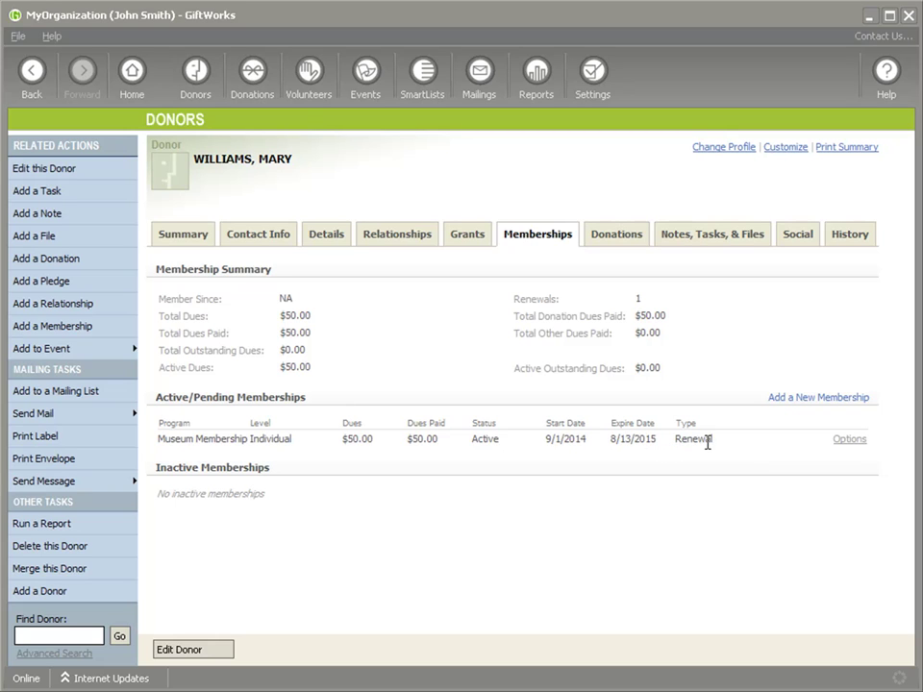
Check the related items of the second gift in the donor's detailed donations list for a membership association
click(615, 241)
click(313, 271)
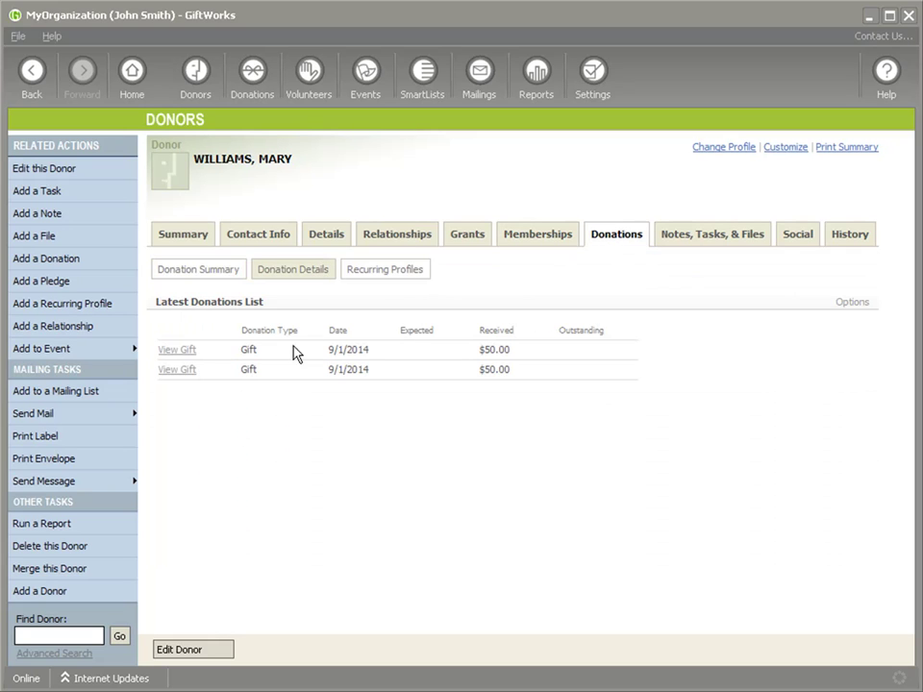
click(165, 373)
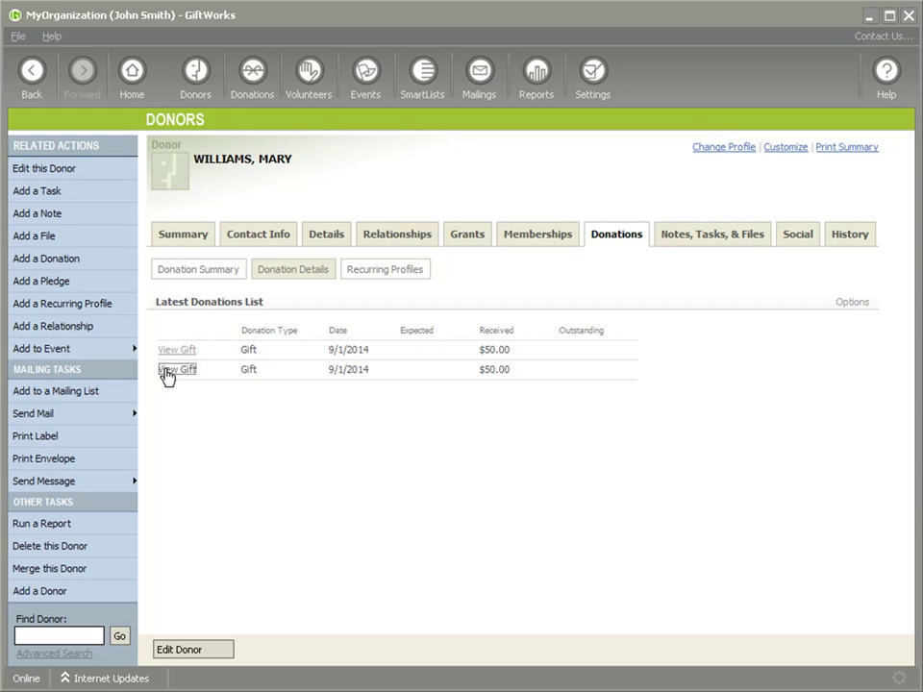
click(266, 217)
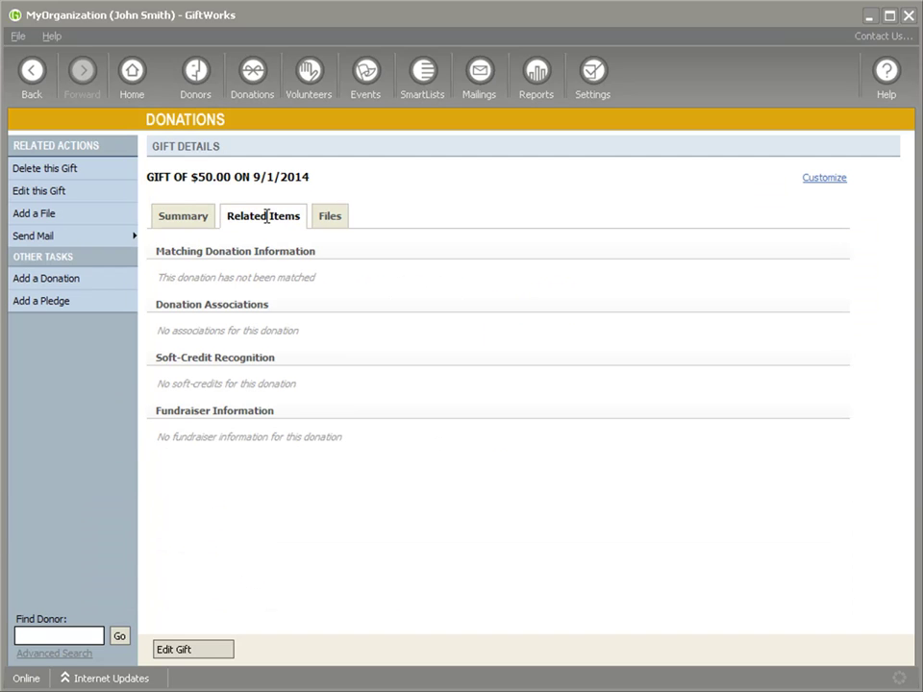
Check the donation associations of the first gift in the donor's donations list and return to the Donors dashboard
click(31, 70)
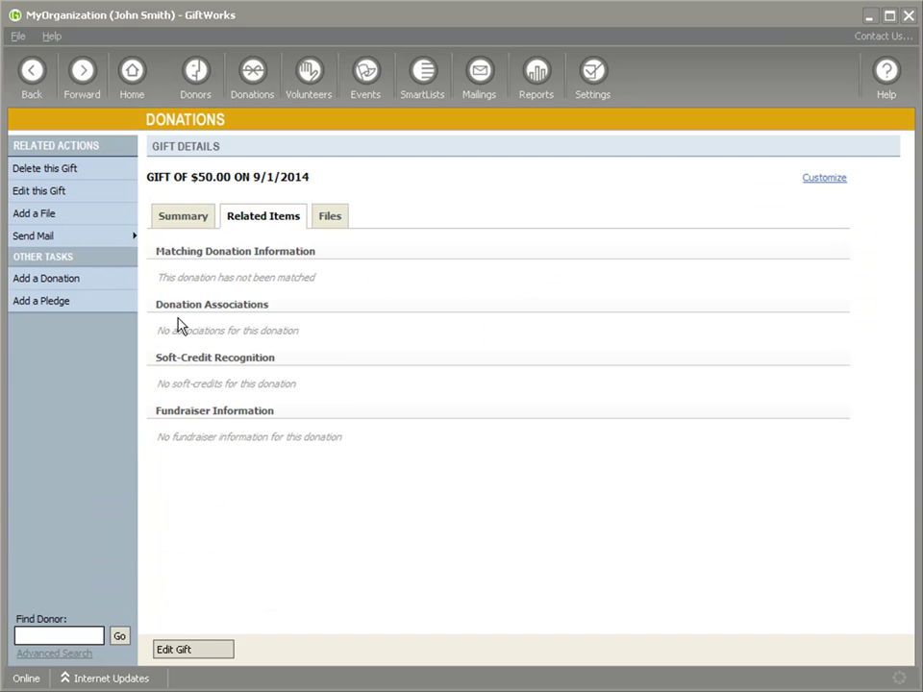
click(188, 350)
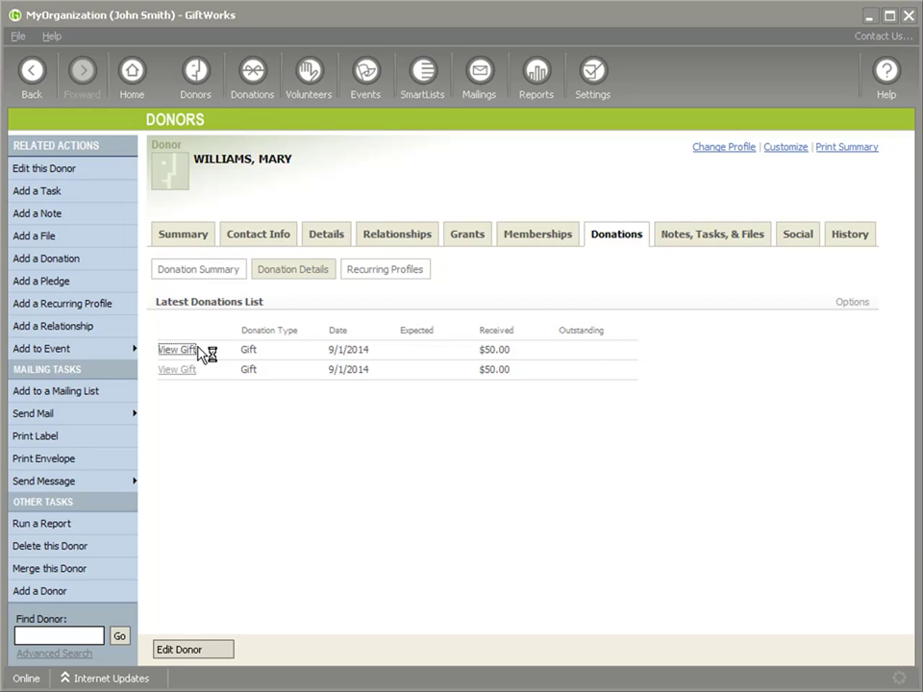
click(254, 222)
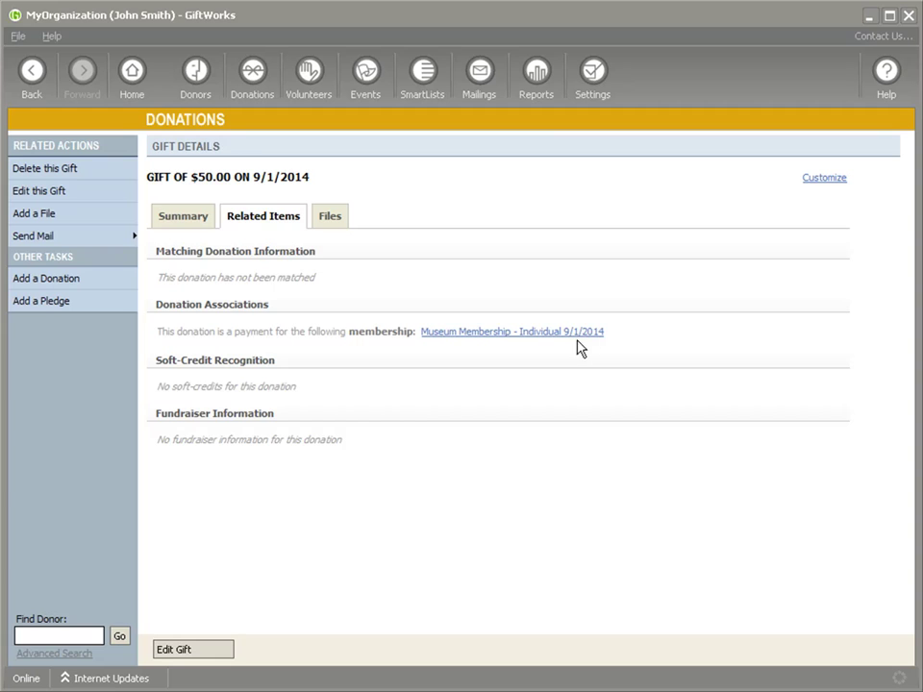
click(198, 88)
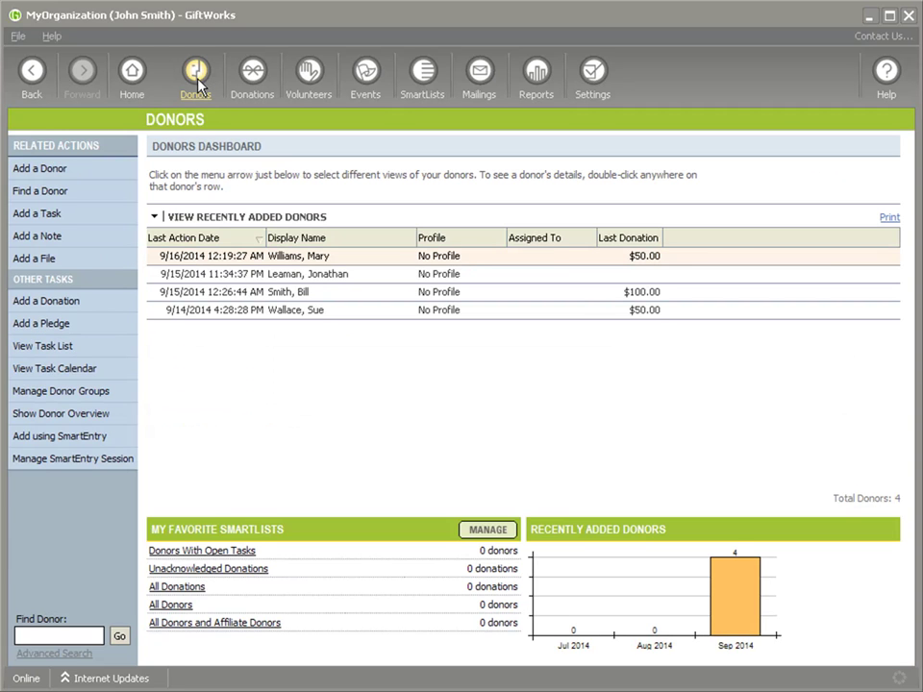